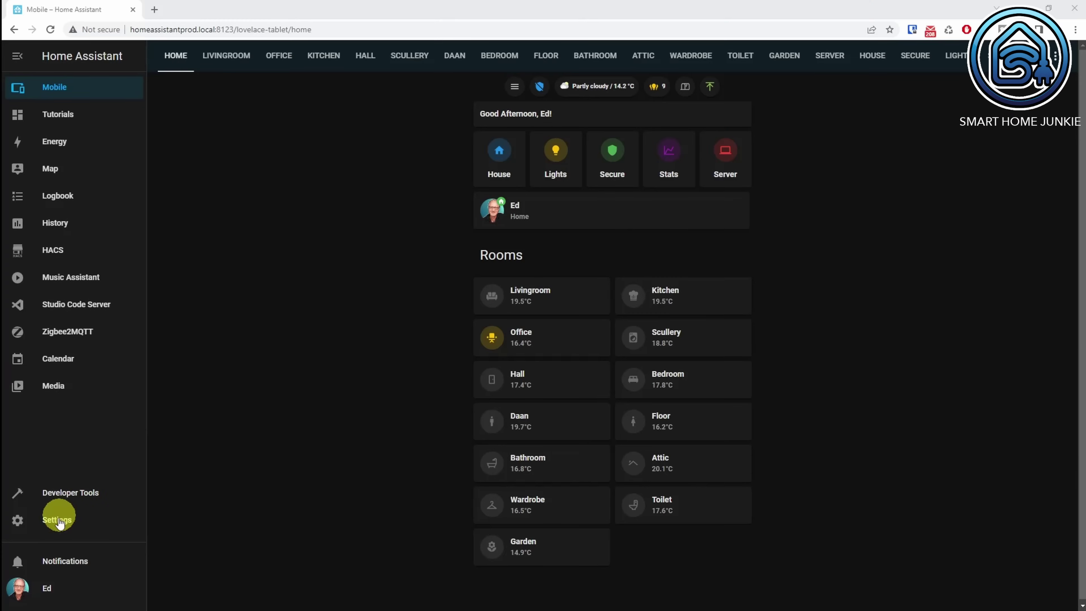
Step: Start creating a new Timer helper from Settings > Devices & Services > Helpers
left_click(56, 521)
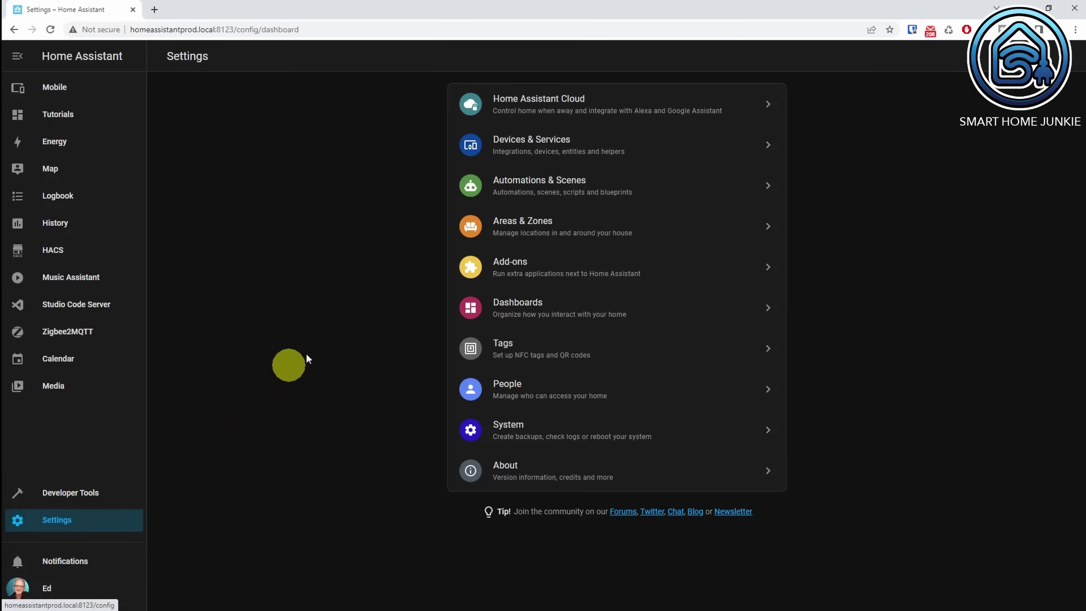
left_click(554, 138)
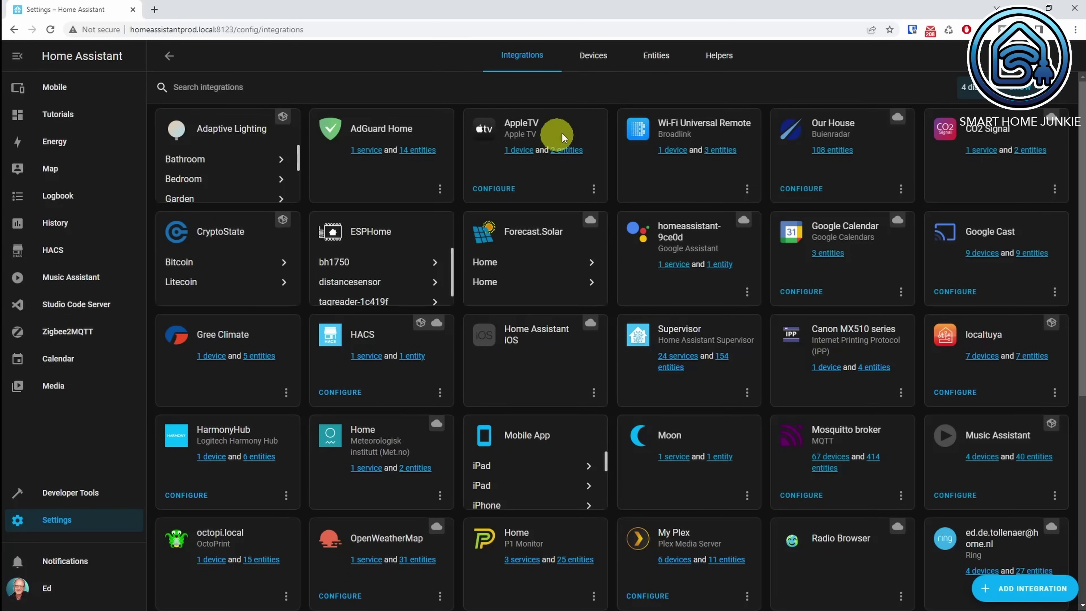
left_click(716, 58)
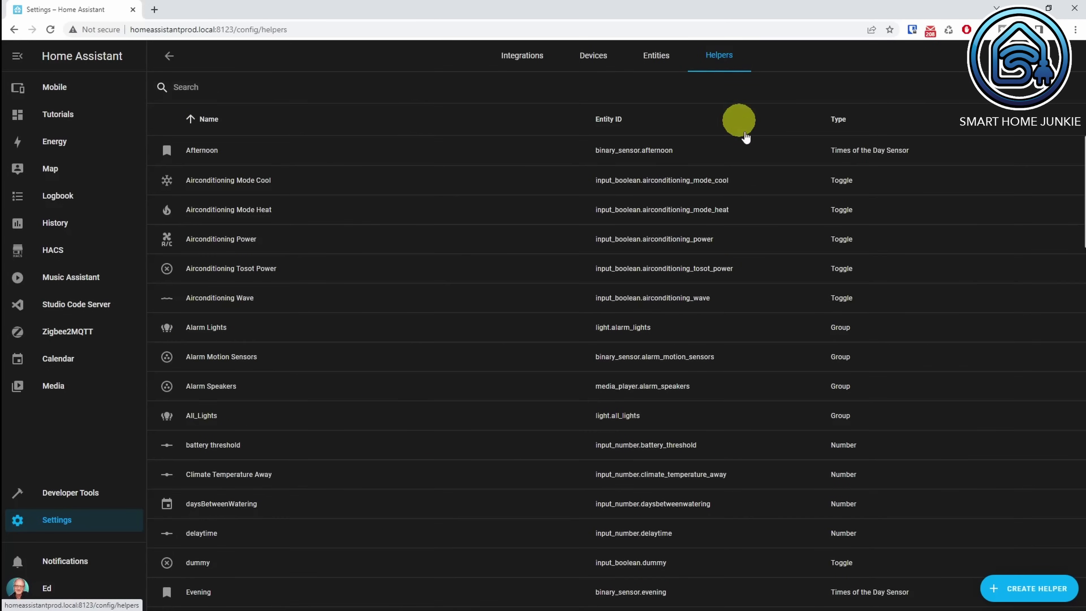
left_click(1006, 594)
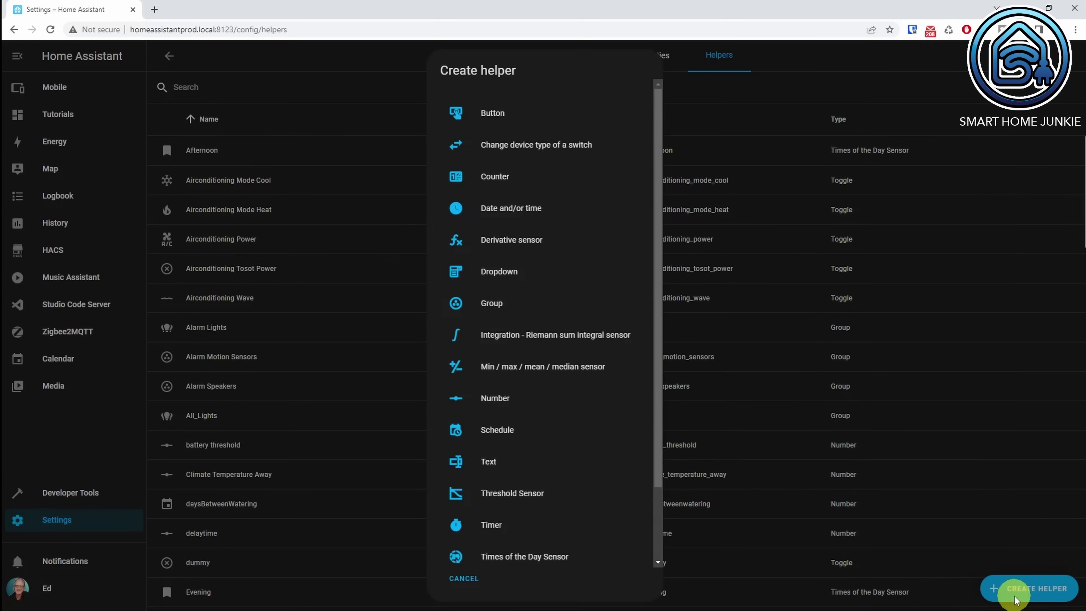
left_click(489, 523)
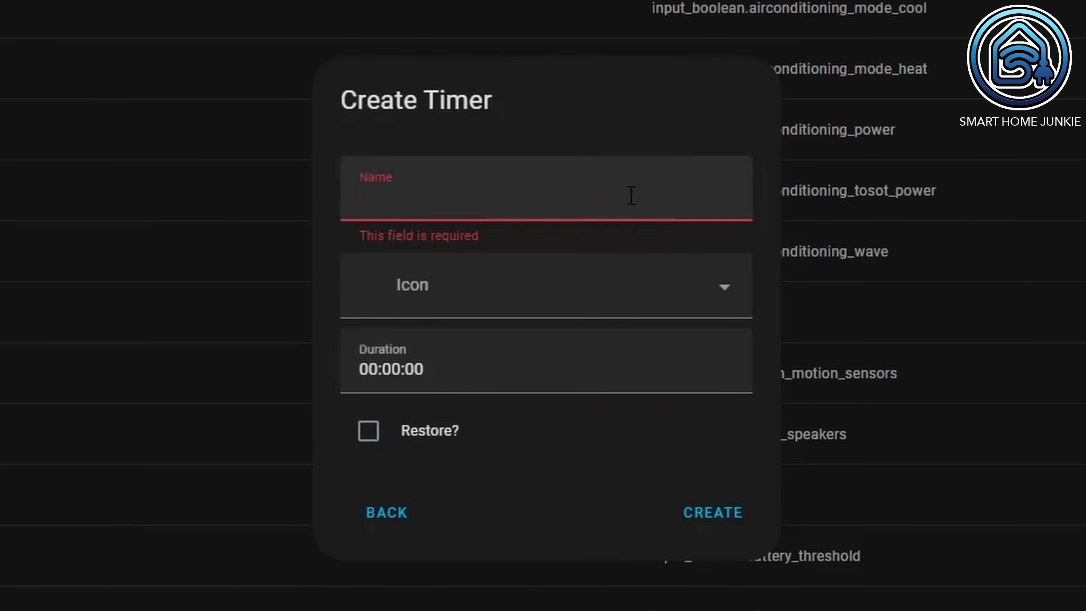
Step: Create the timer named Light Timer with the mdi:timer icon and Restore enabled
type("L")
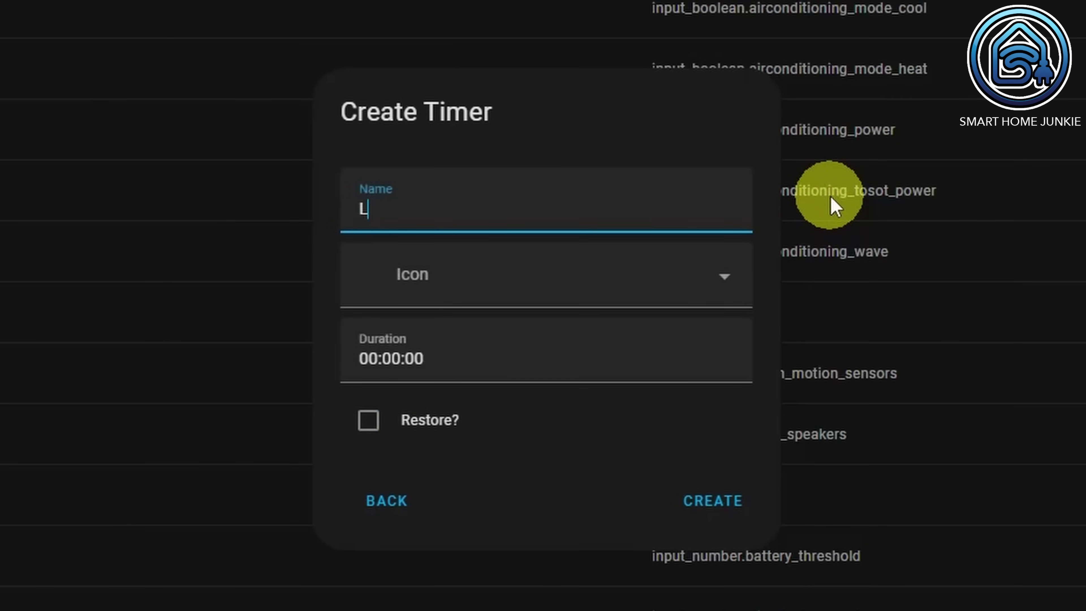
type("ight Timer")
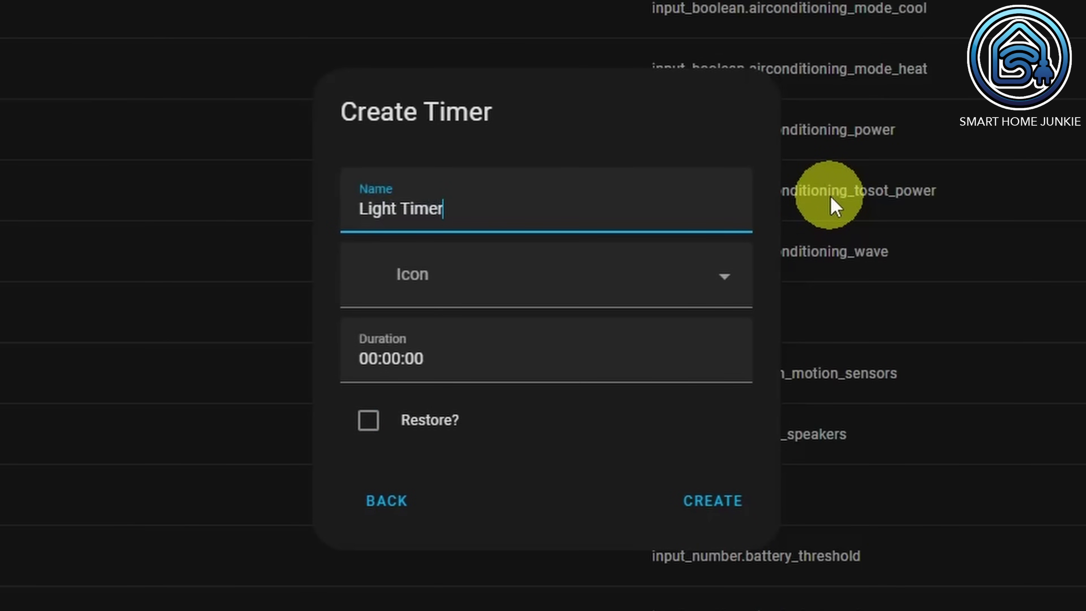
left_click(623, 283)
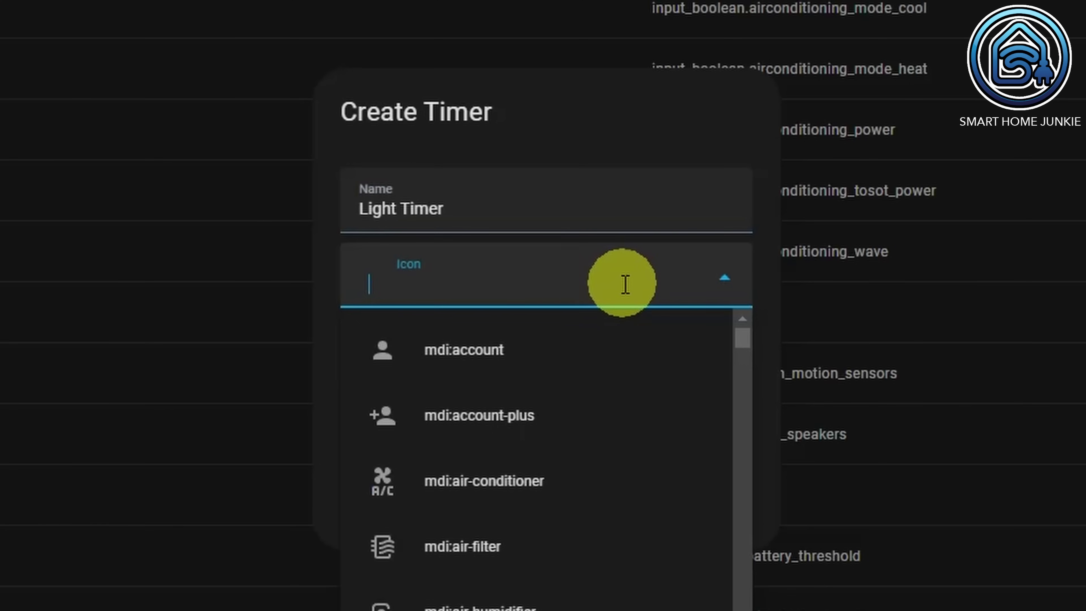
type("timer")
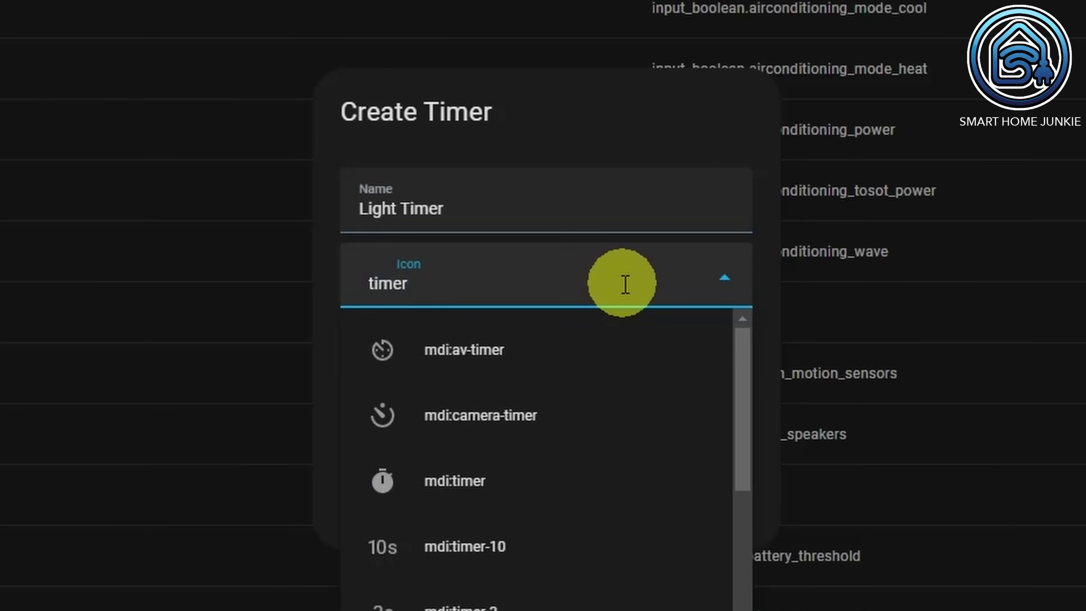
left_click(467, 480)
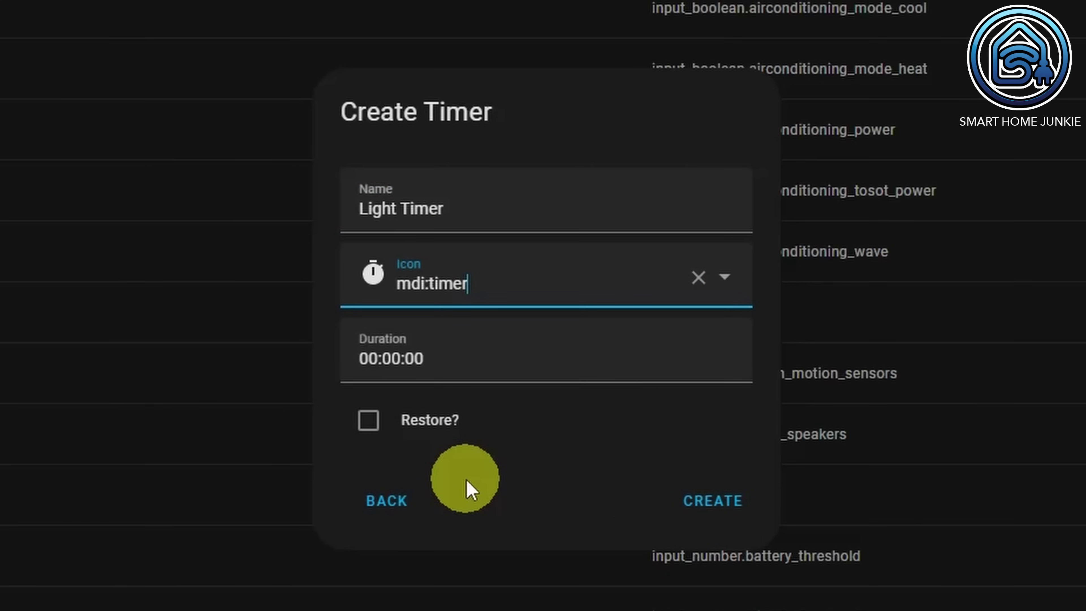
left_click(368, 421)
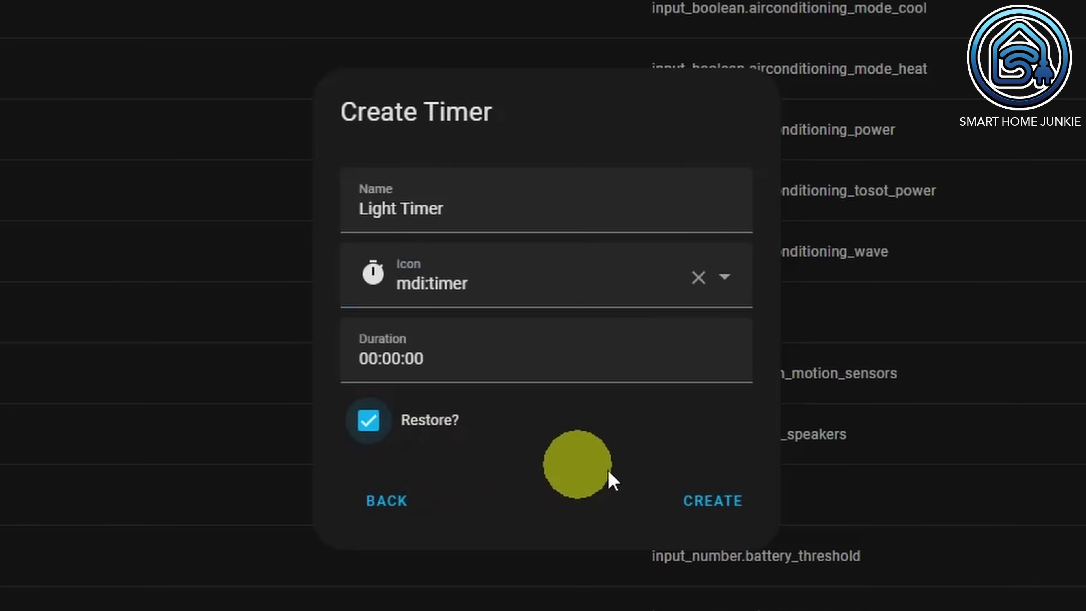
left_click(718, 505)
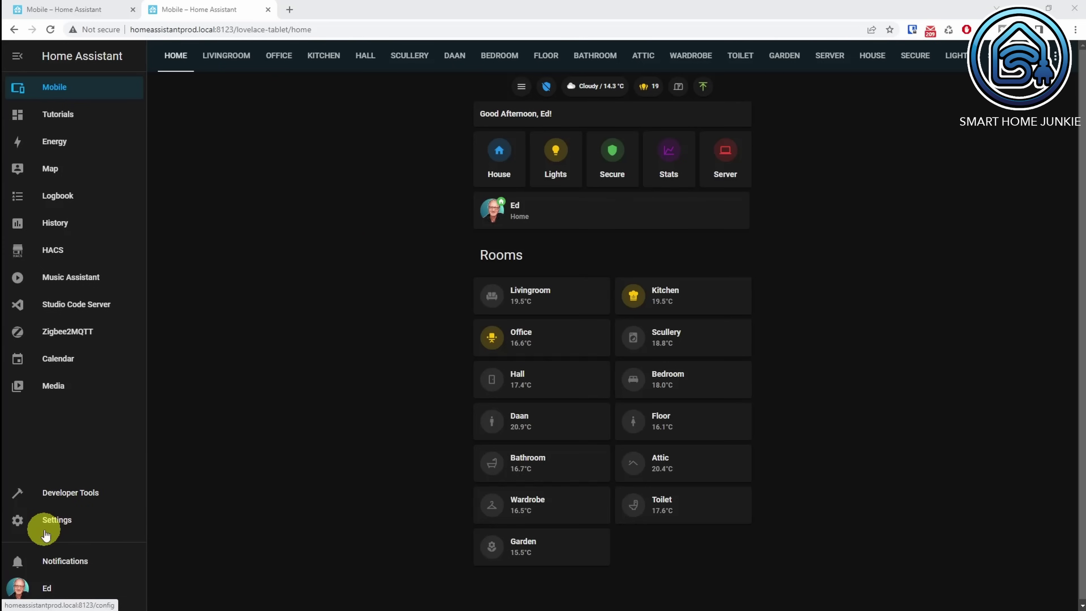
Step: Create a new empty automation from Settings > Automations & Scenes
left_click(46, 534)
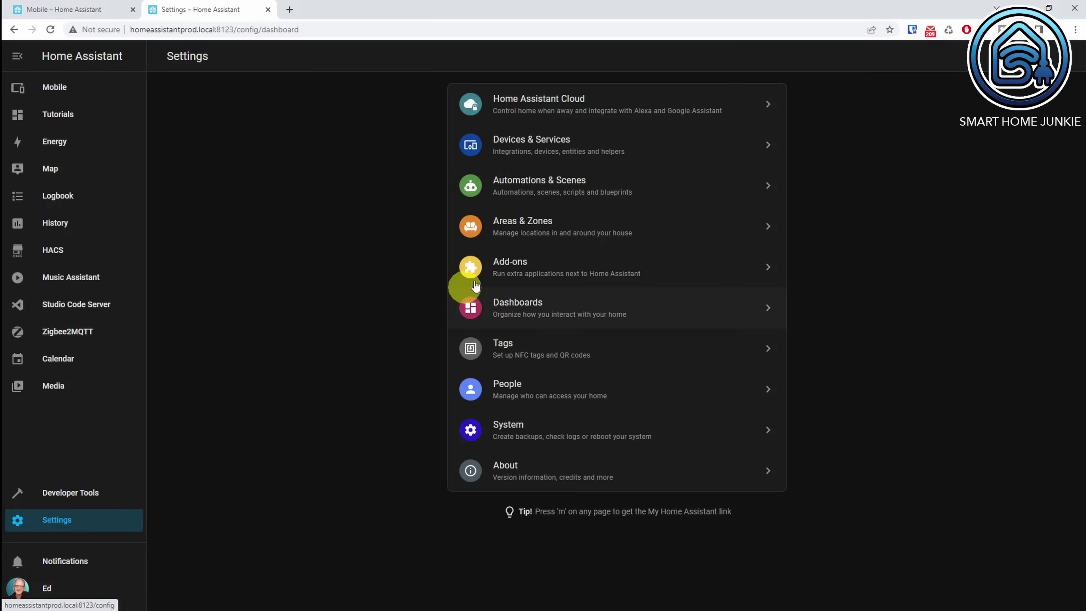
left_click(546, 184)
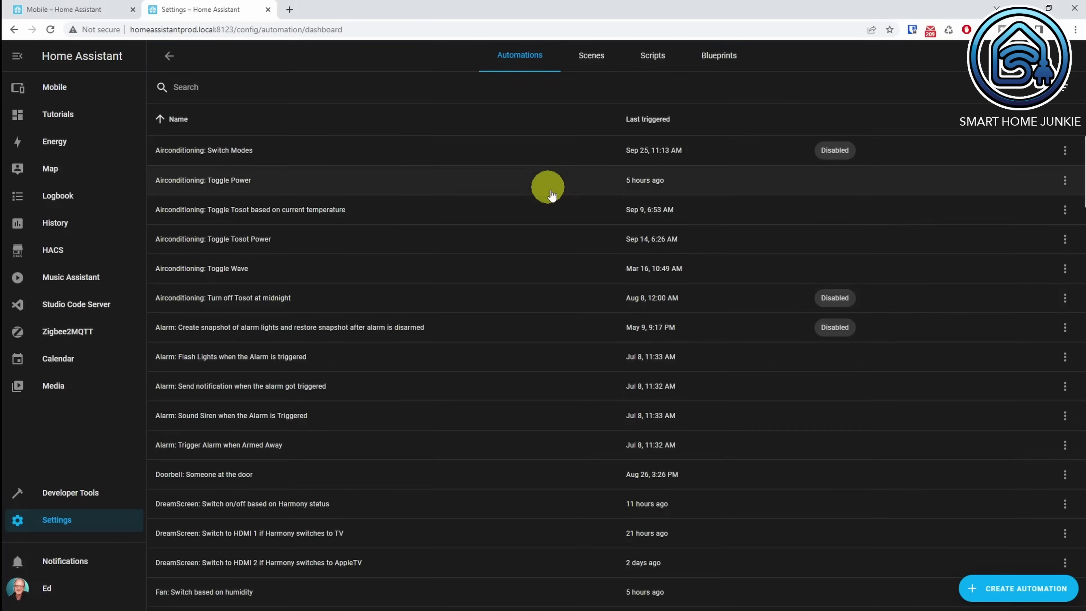
left_click(1004, 596)
left_click(507, 368)
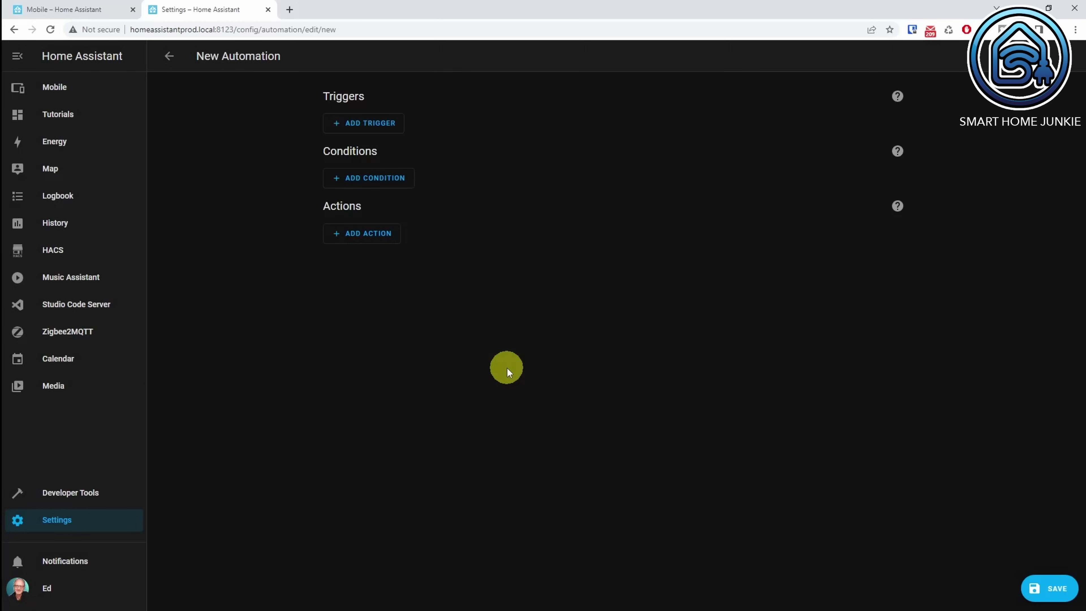
Step: Add an Event trigger for timer.finished with data entity_id: timer.light_timer
left_click(367, 124)
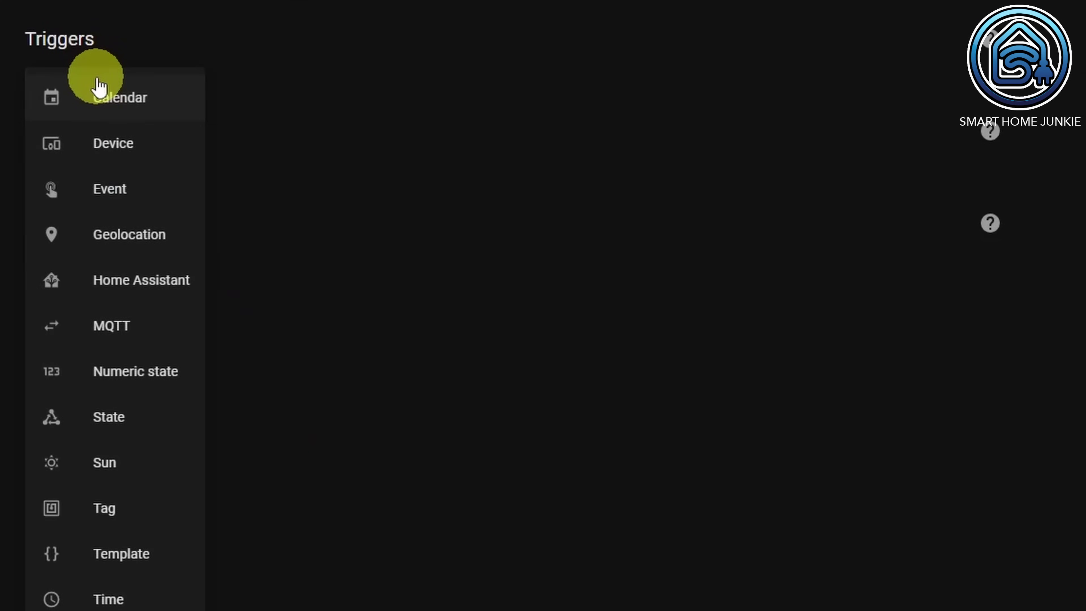
left_click(107, 194)
left_click(130, 163)
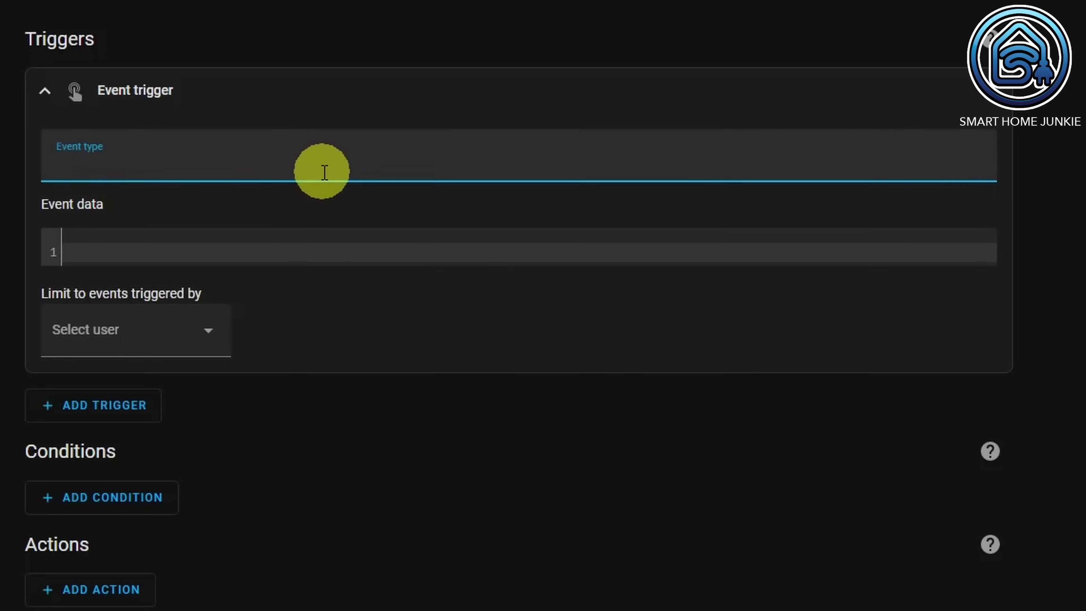
type("timer.finished")
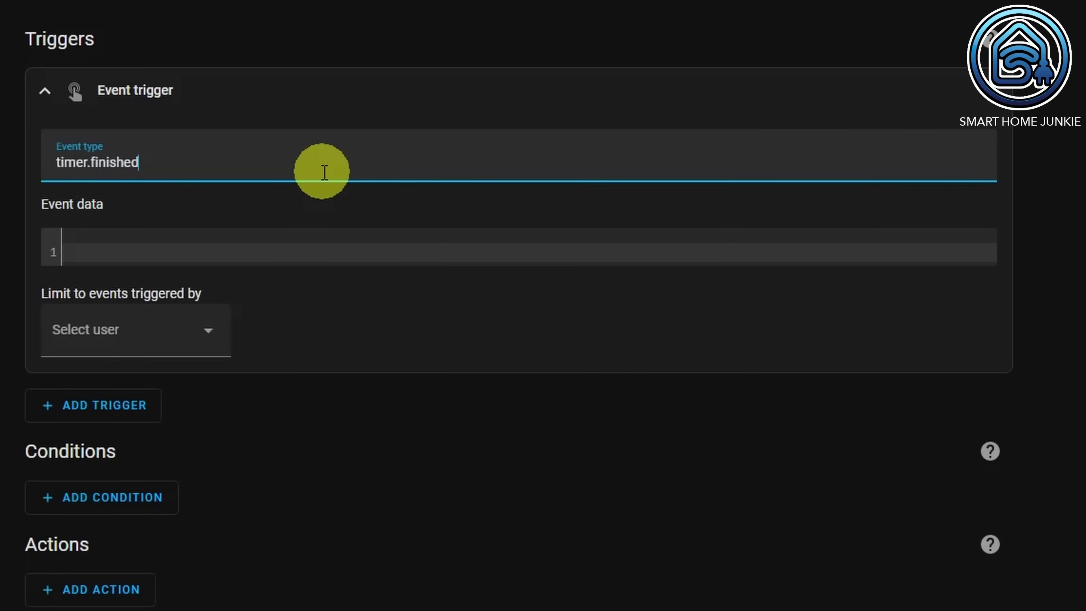
left_click(283, 257)
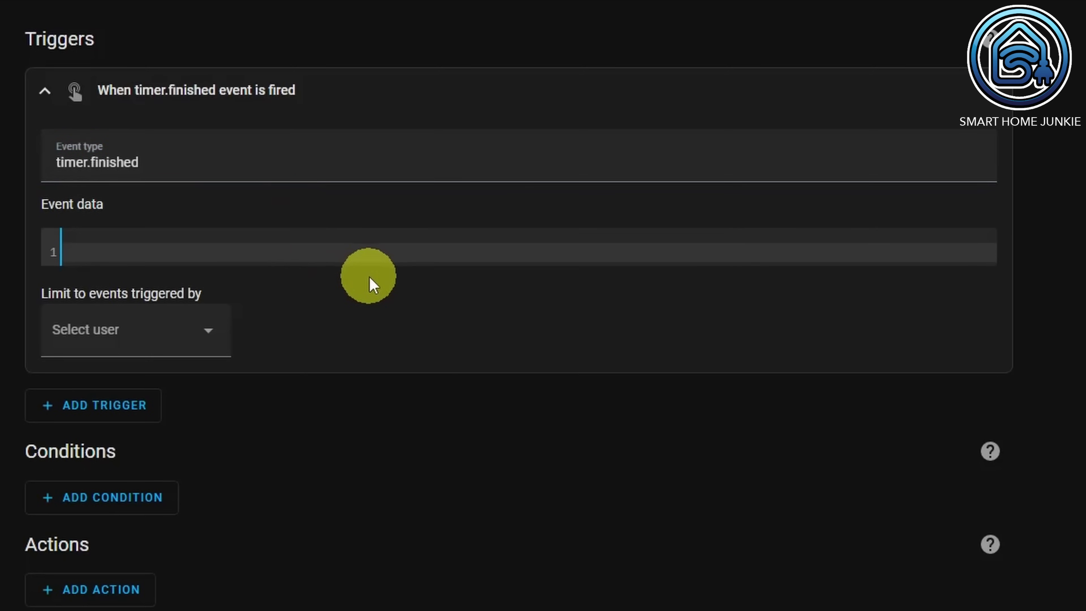
type("entity_id: timer.light_timer")
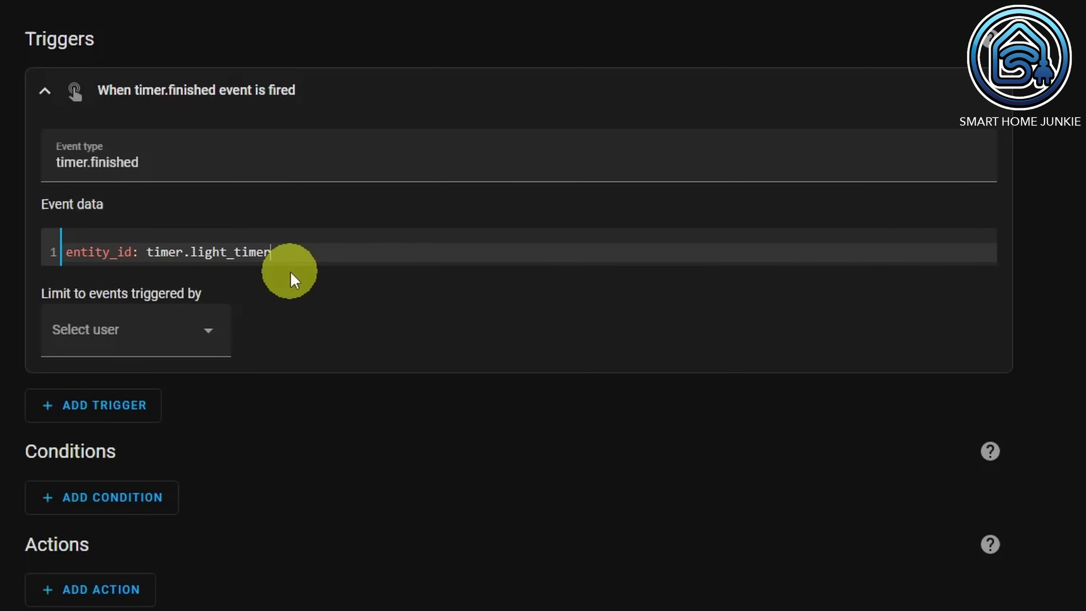
Step: Give the event trigger the ID 'Timer Finished' and collapse its card
left_click(990, 90)
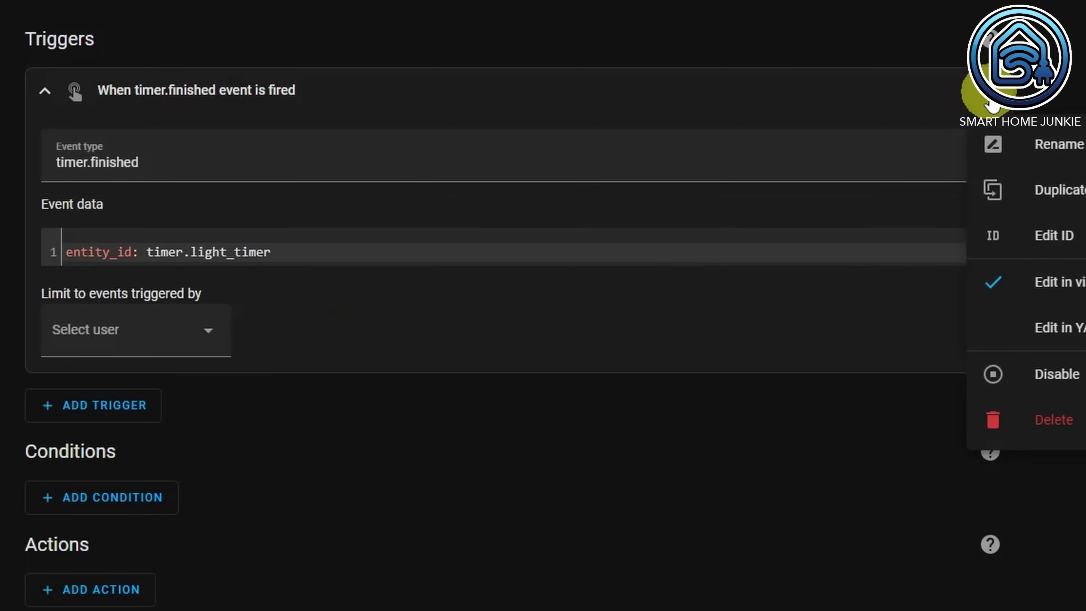
left_click(1026, 243)
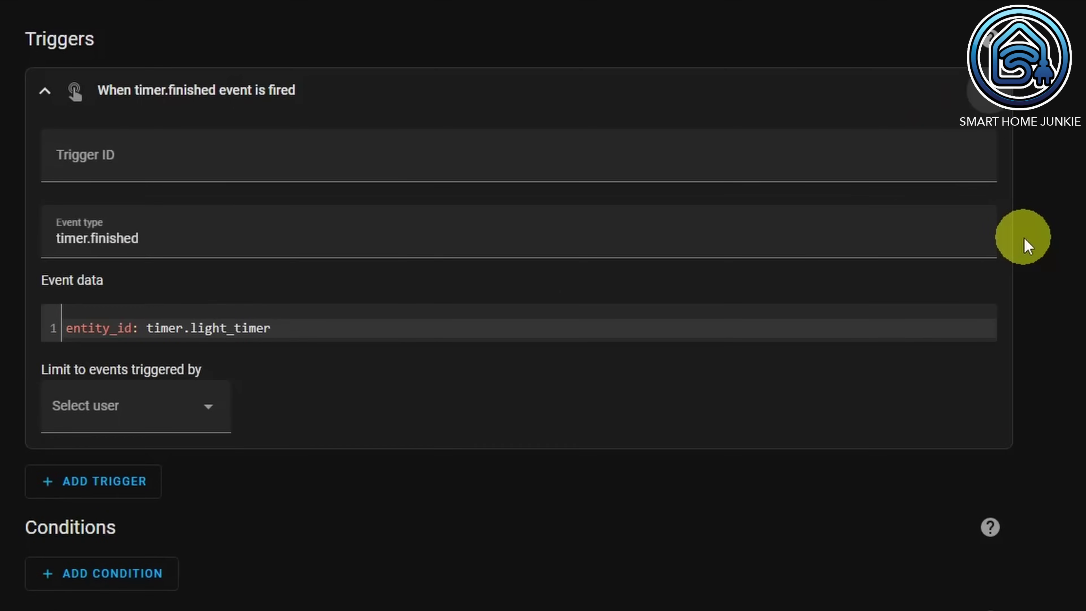
left_click(298, 167)
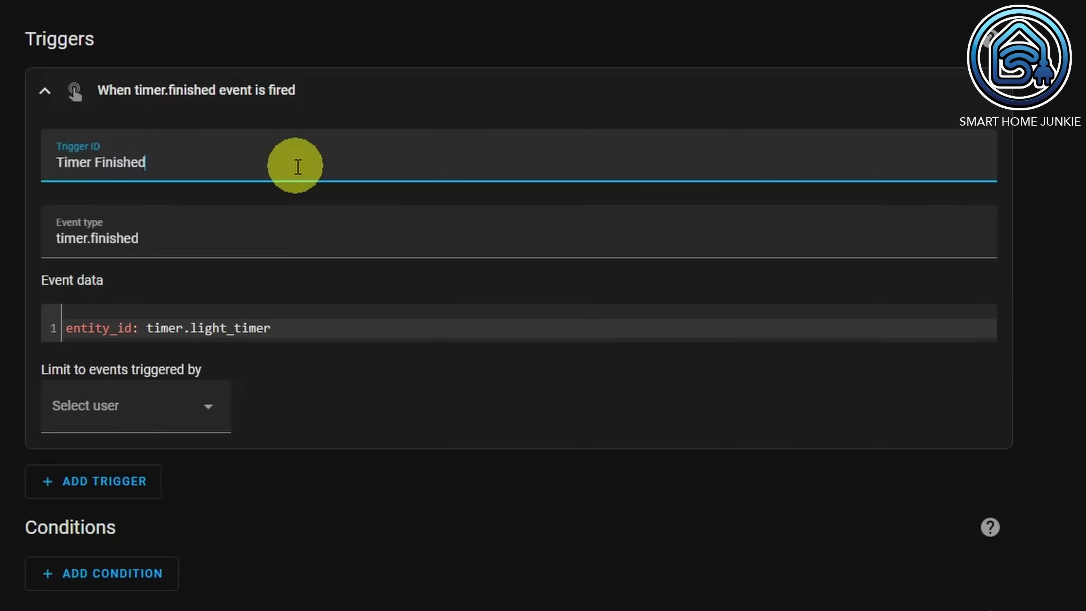
left_click(45, 92)
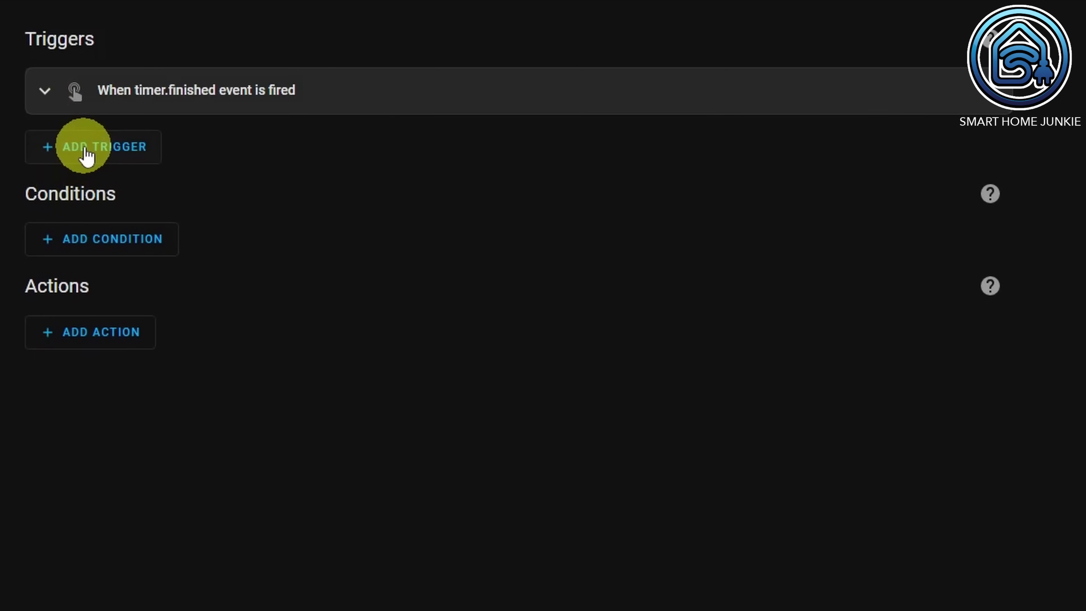
Step: Add a device trigger for Timer Motion Sensor's 'Iaszone stopped detecting motion' event
left_click(87, 148)
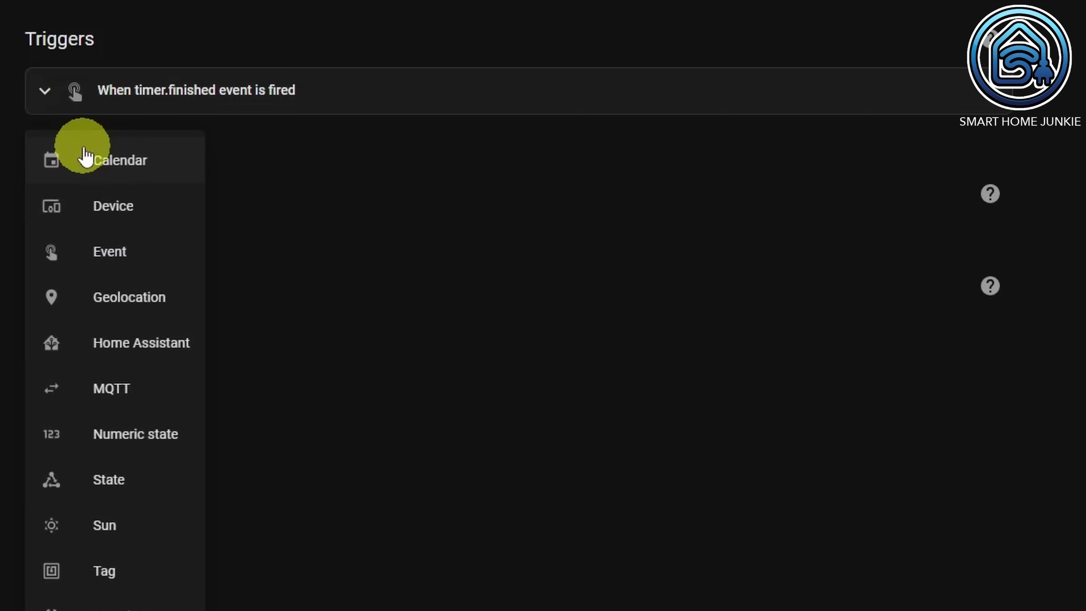
left_click(101, 211)
left_click(114, 227)
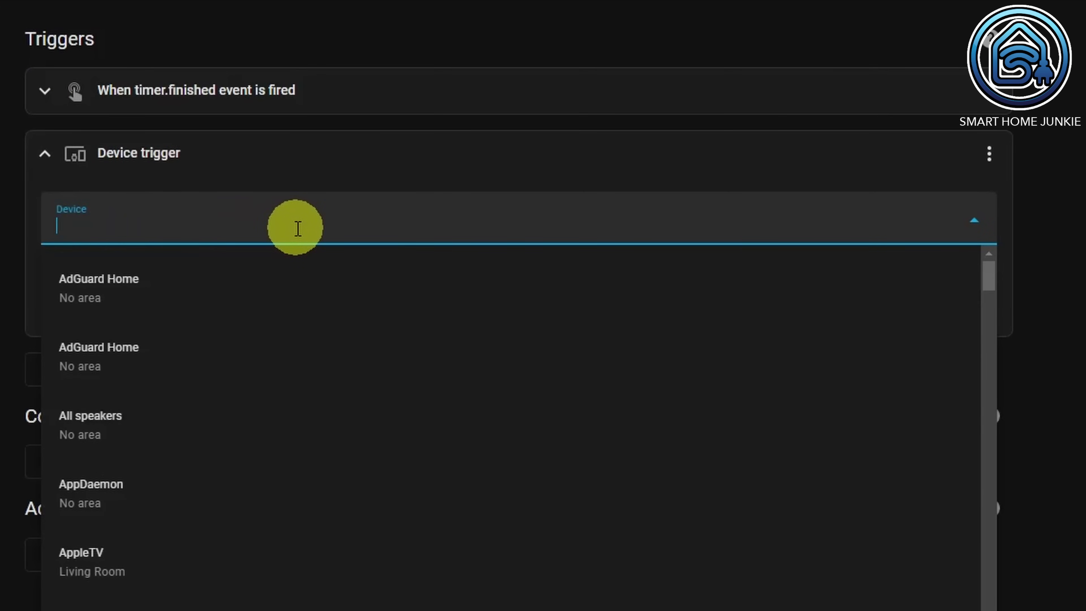
type("timer")
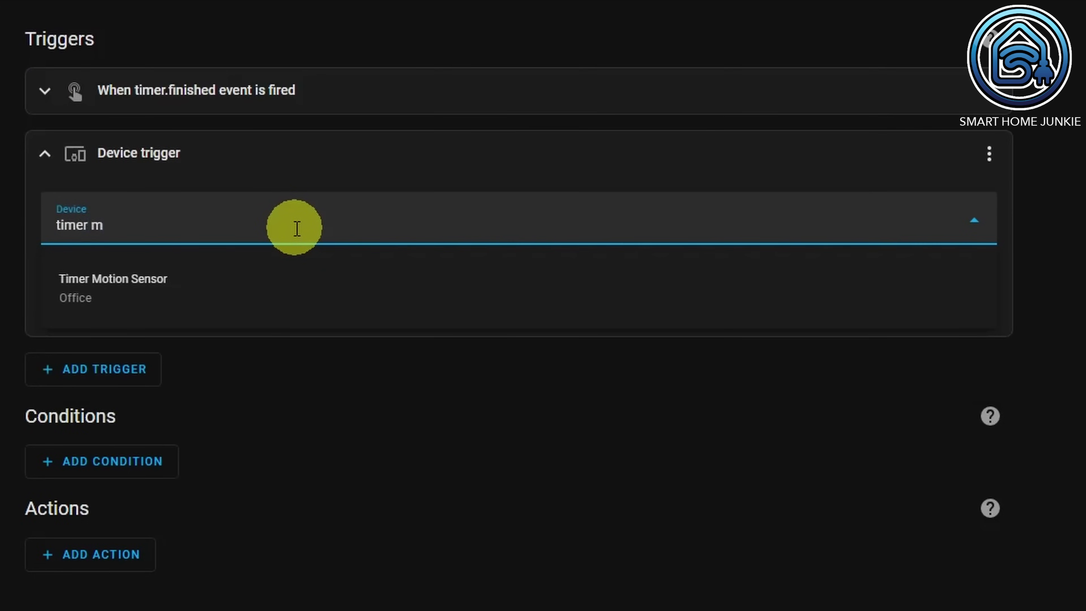
type(" m")
left_click(199, 283)
left_click(205, 307)
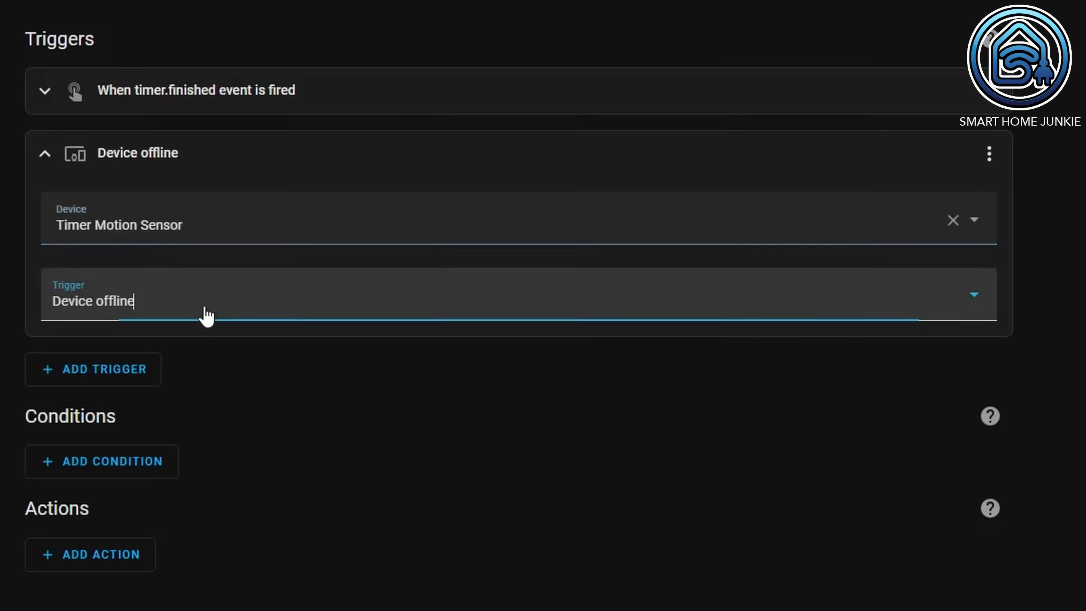
left_click(207, 316)
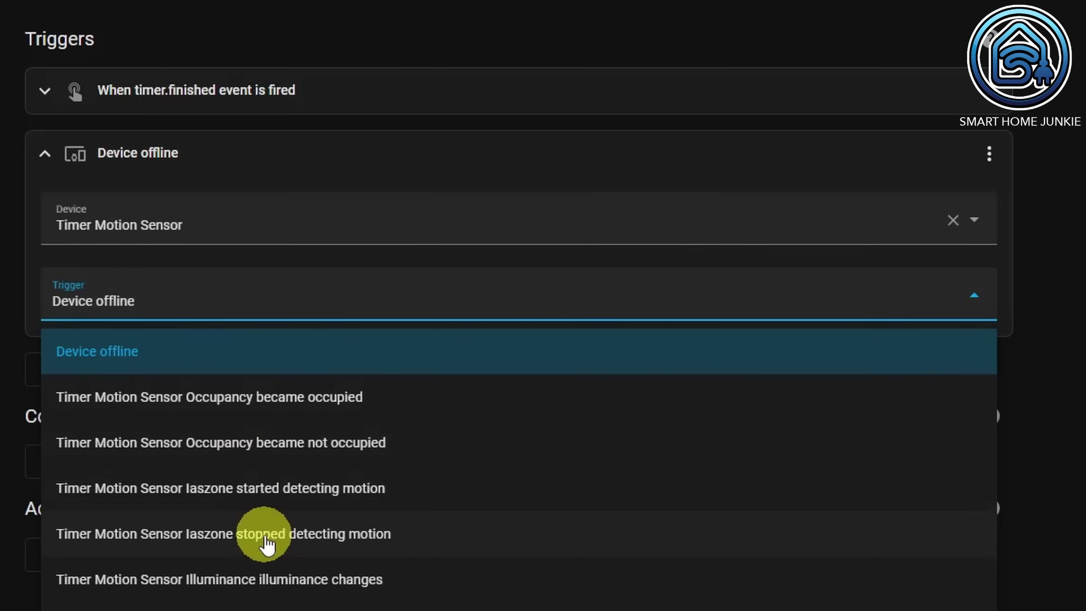
left_click(267, 534)
Step: Set that trigger's ID to 'Motion Stopped' and collapse the card
left_click(989, 155)
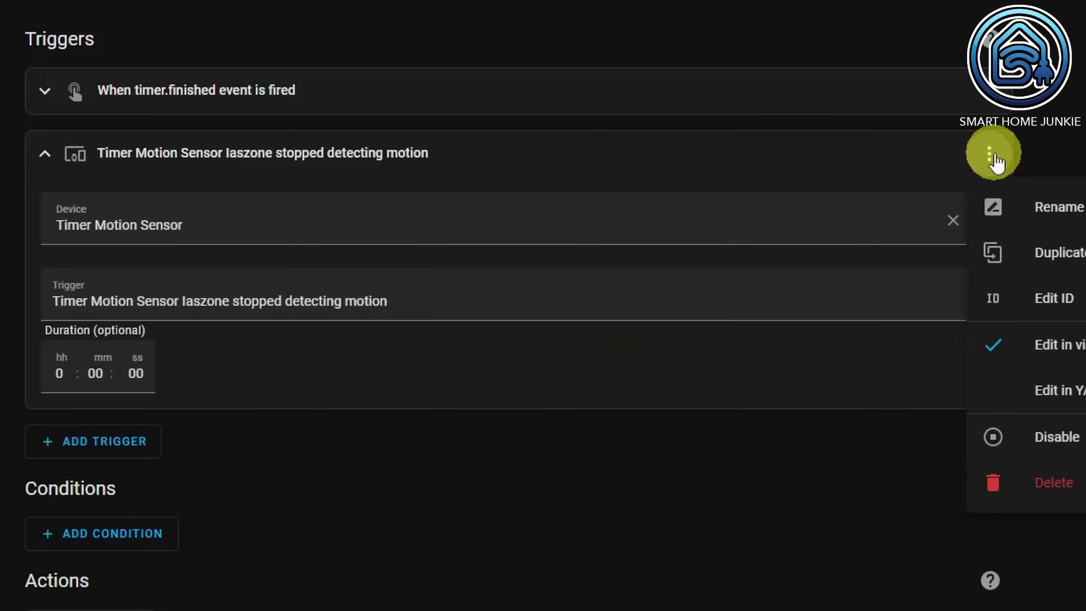
left_click(1064, 301)
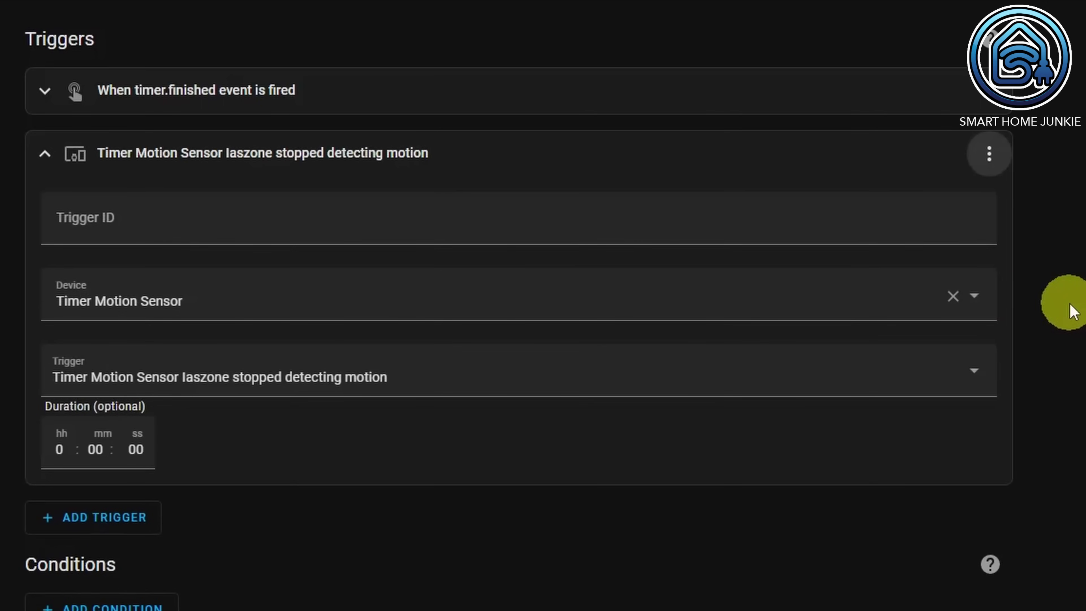
left_click(377, 230)
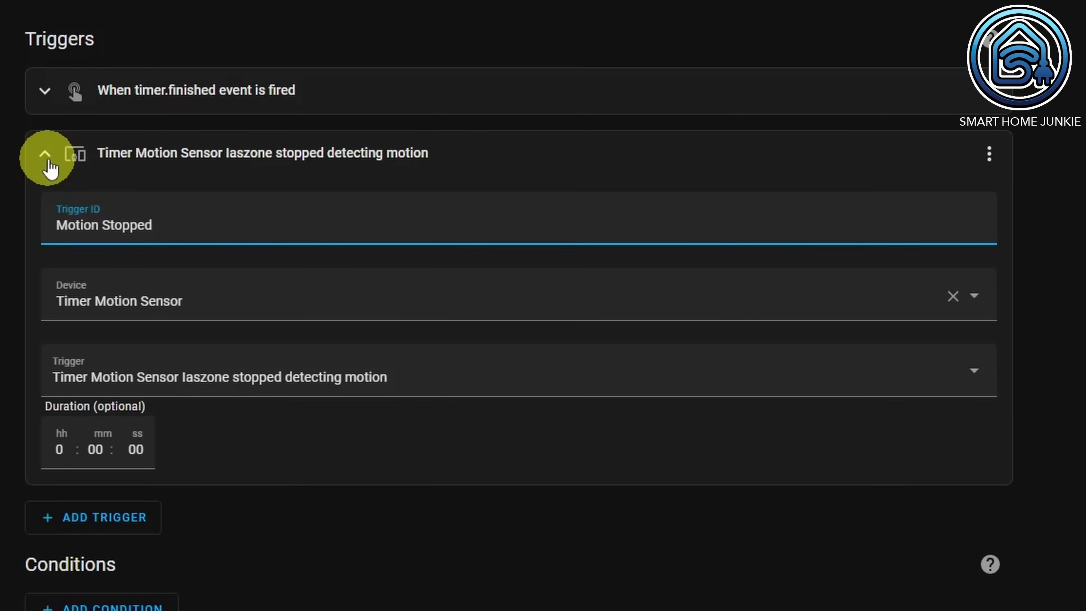
left_click(46, 158)
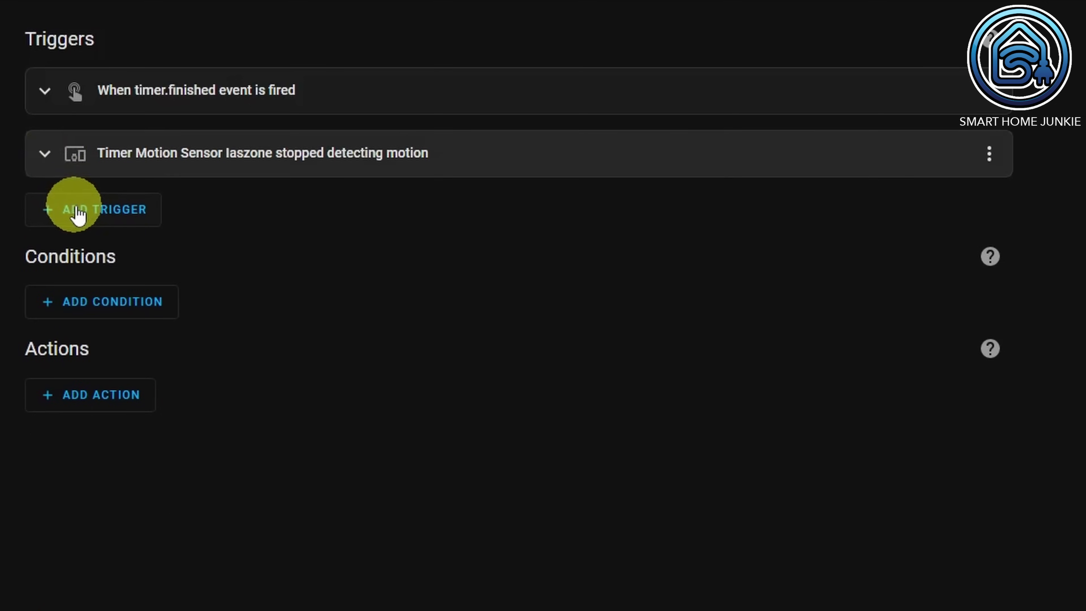
Step: Add another device trigger and search its device list for 'Timer'
left_click(86, 218)
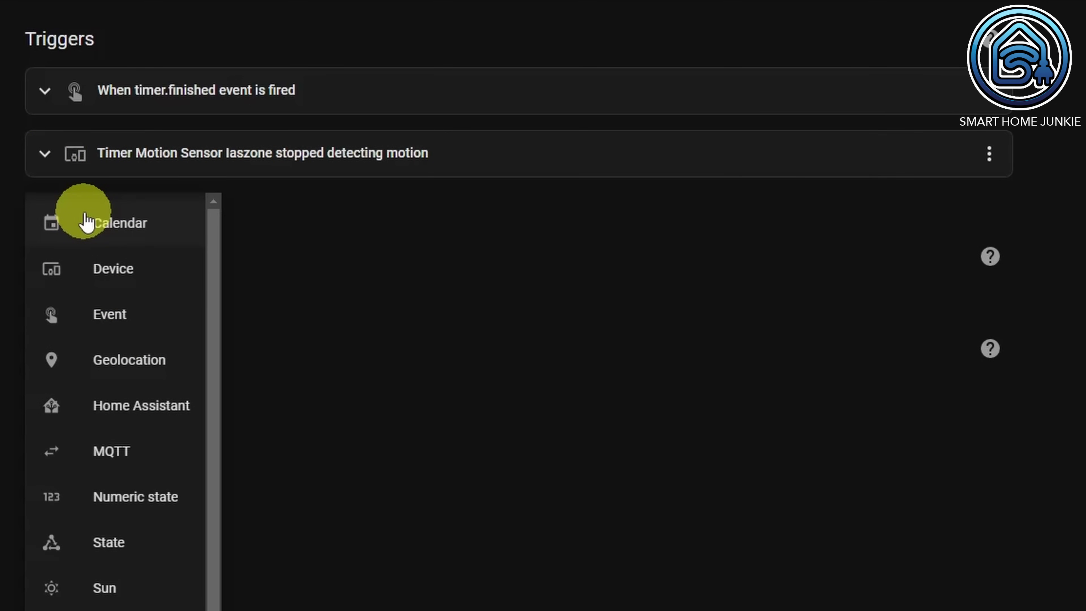
left_click(107, 270)
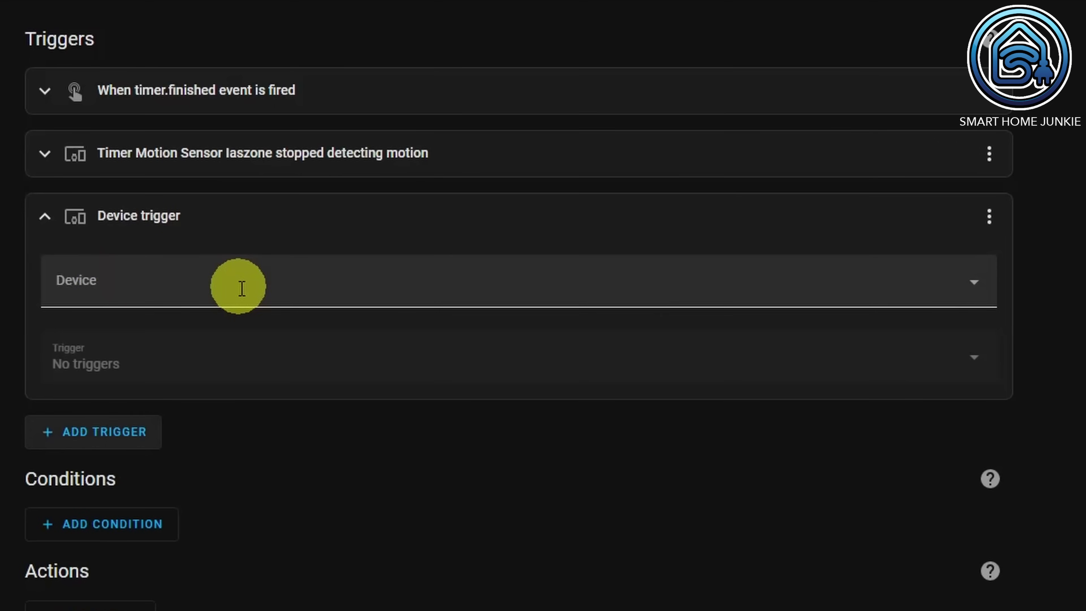
left_click(259, 284)
type("T")
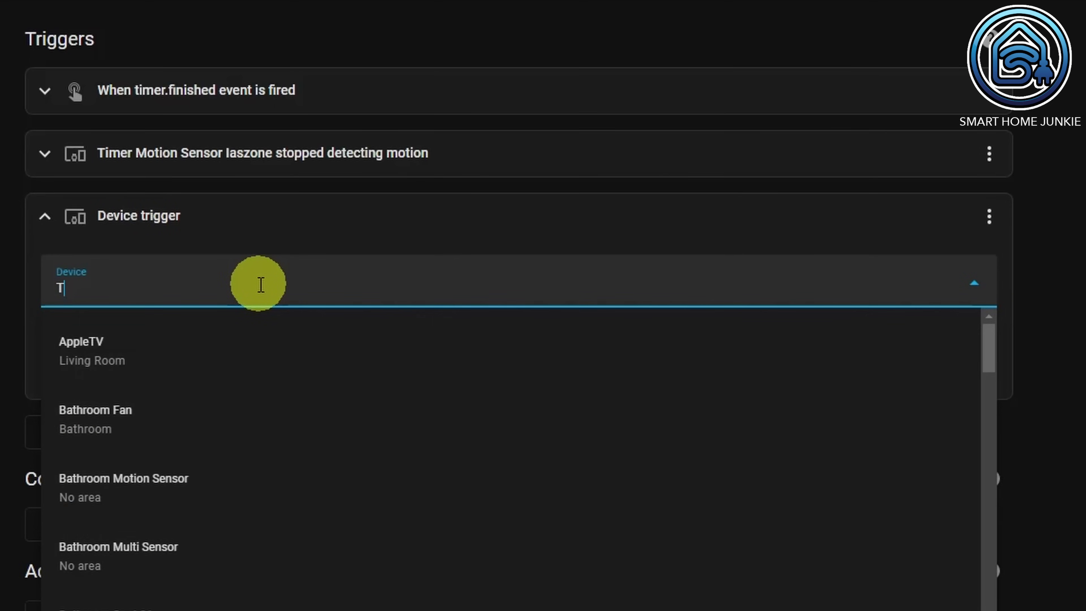
type("imer")
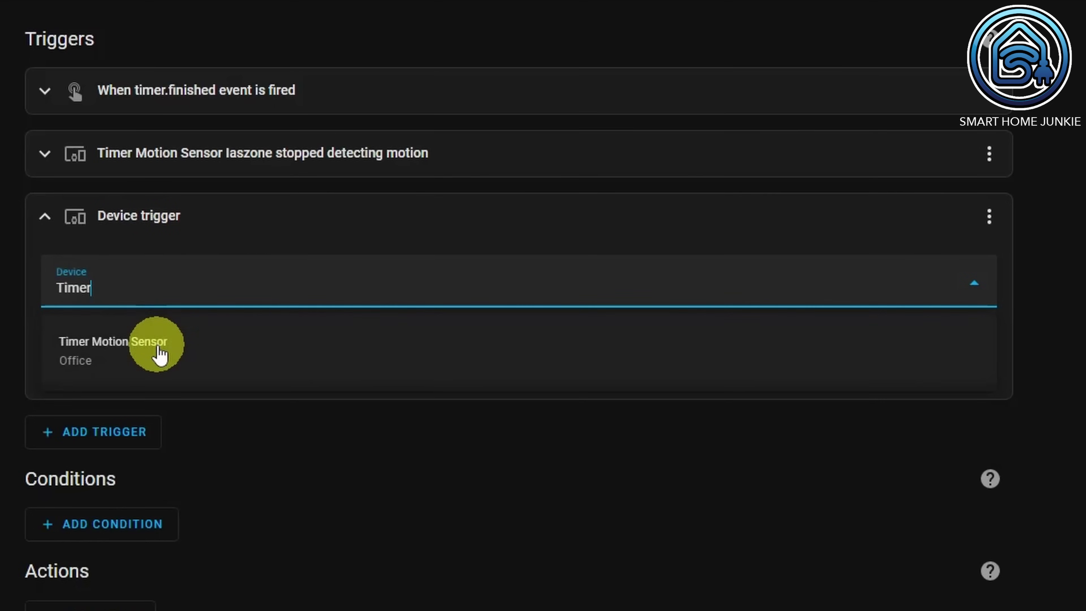
Step: Set the trigger to Timer Motion Sensor 'Iaszone started detecting motion' with ID 'Motion Detected'
left_click(158, 353)
left_click(242, 374)
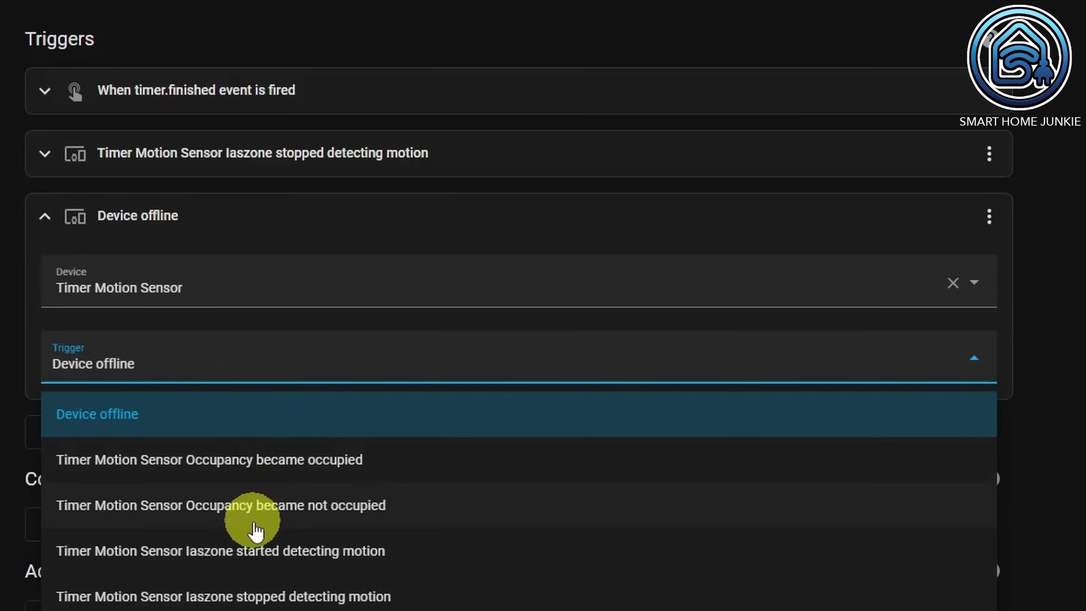
left_click(258, 551)
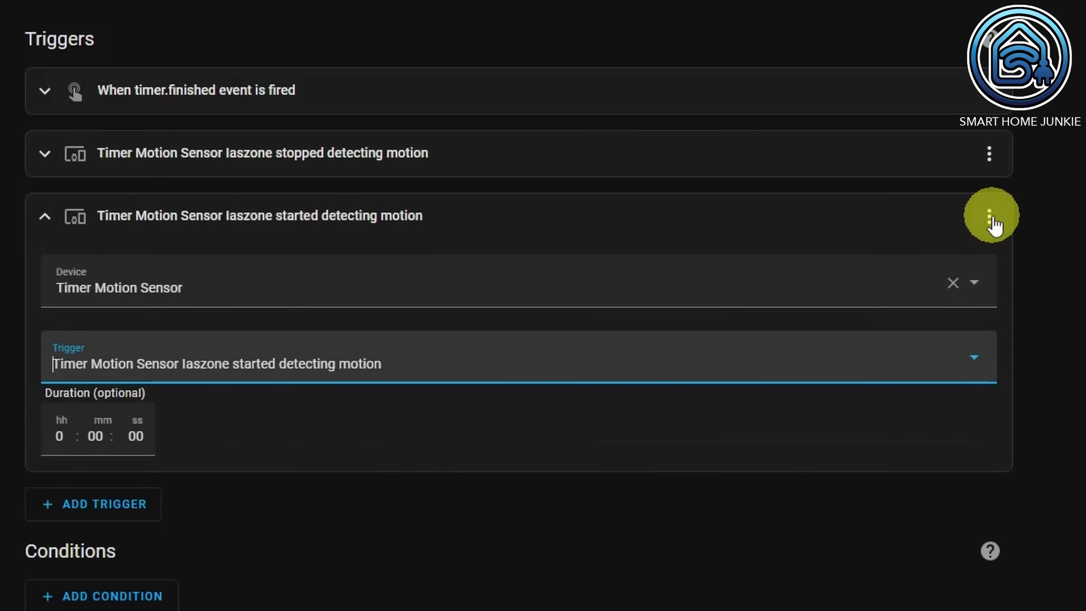
left_click(989, 218)
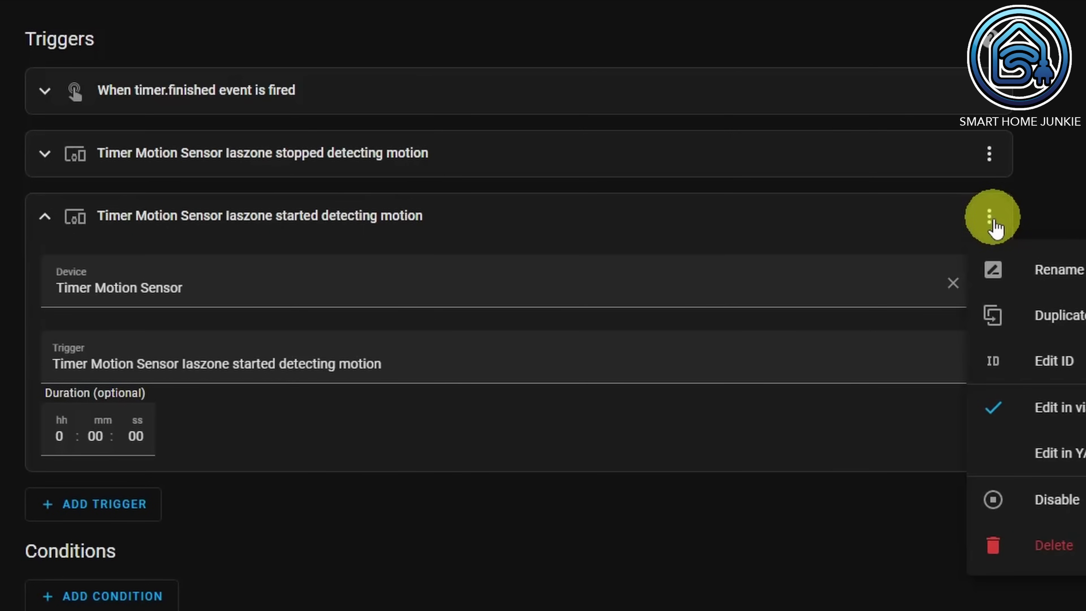
left_click(1043, 360)
left_click(411, 294)
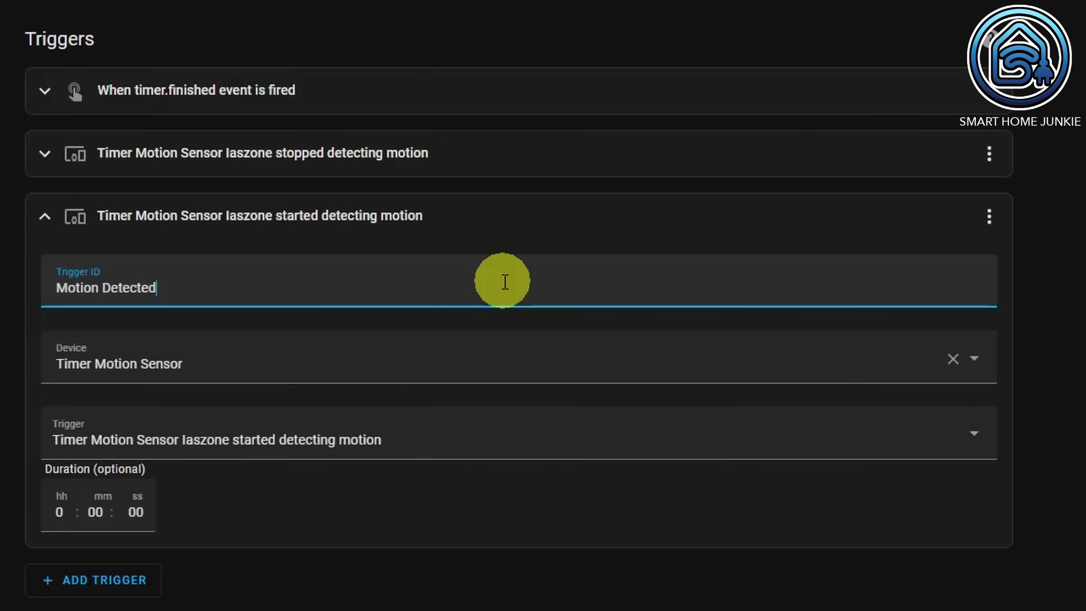
left_click(45, 217)
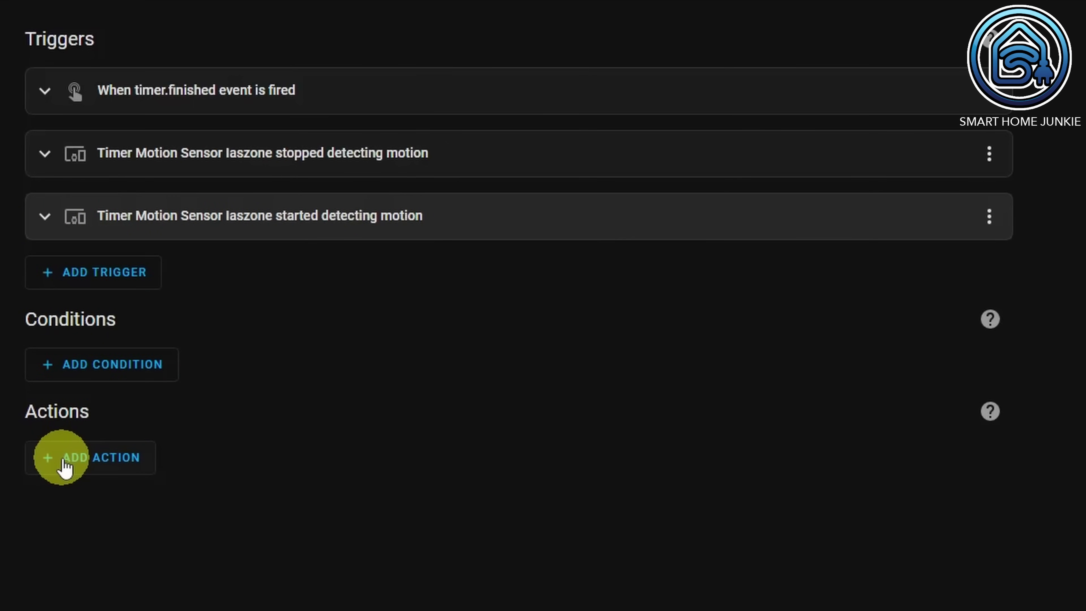
Step: Add a Choose action whose Option 1 has a 'Triggered by' condition for Motion Stopped
left_click(64, 466)
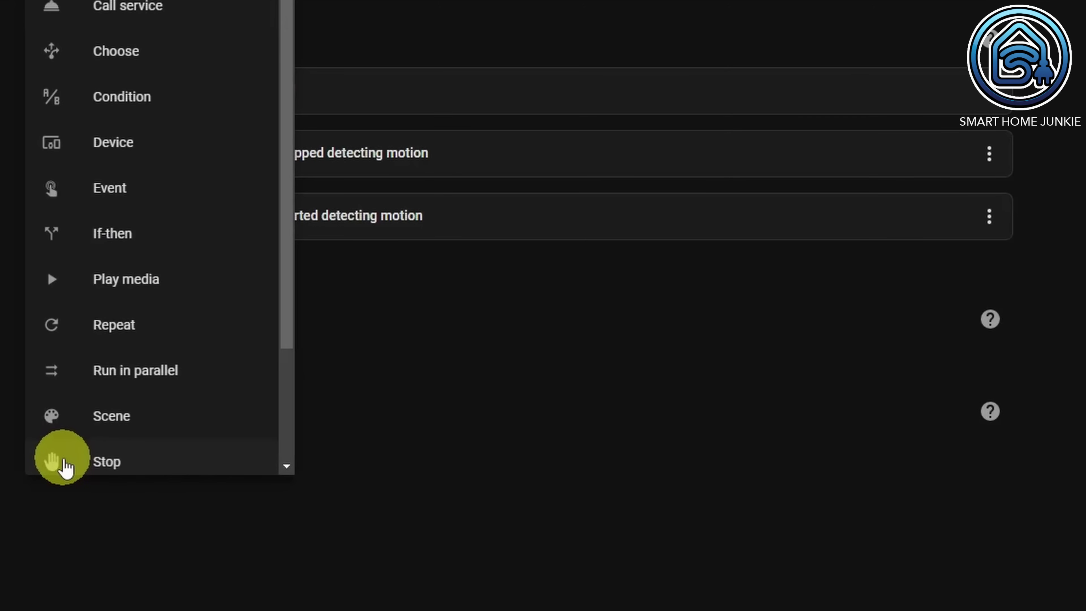
left_click(112, 52)
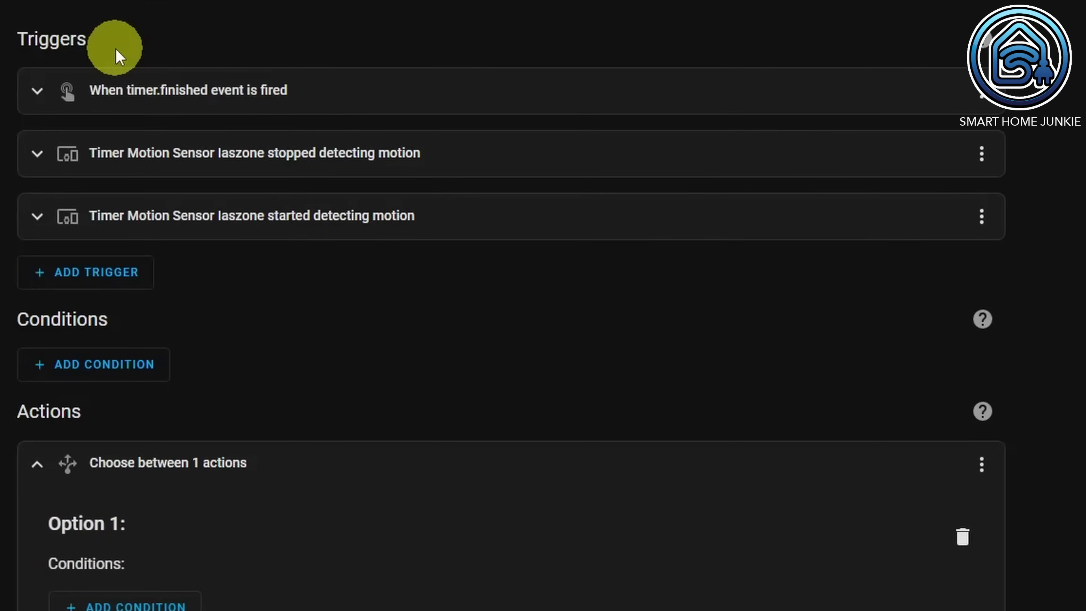
scroll(216, 410, "down", 6)
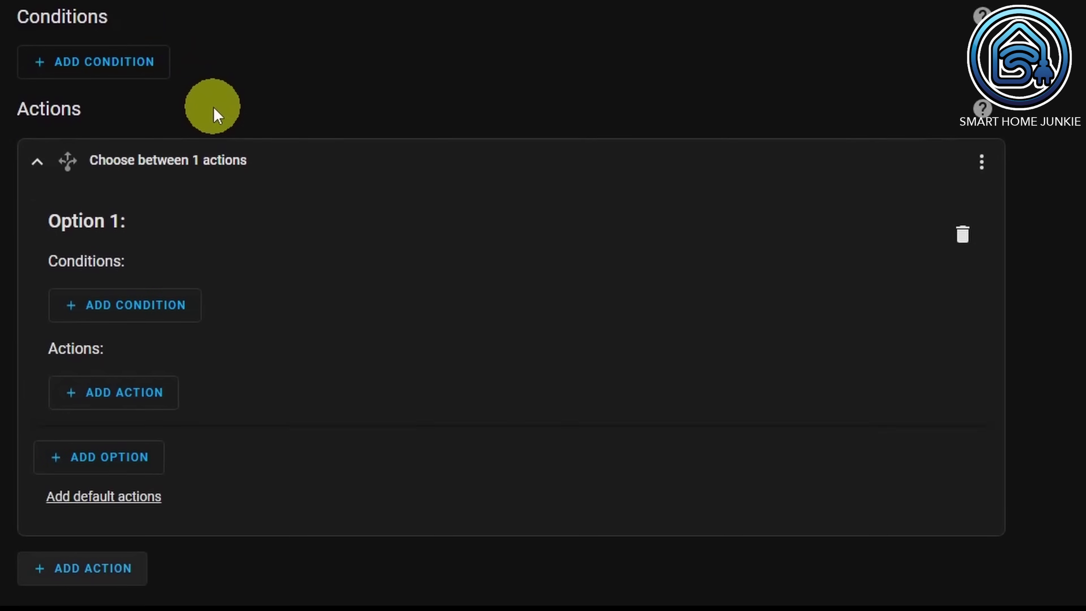
left_click(156, 285)
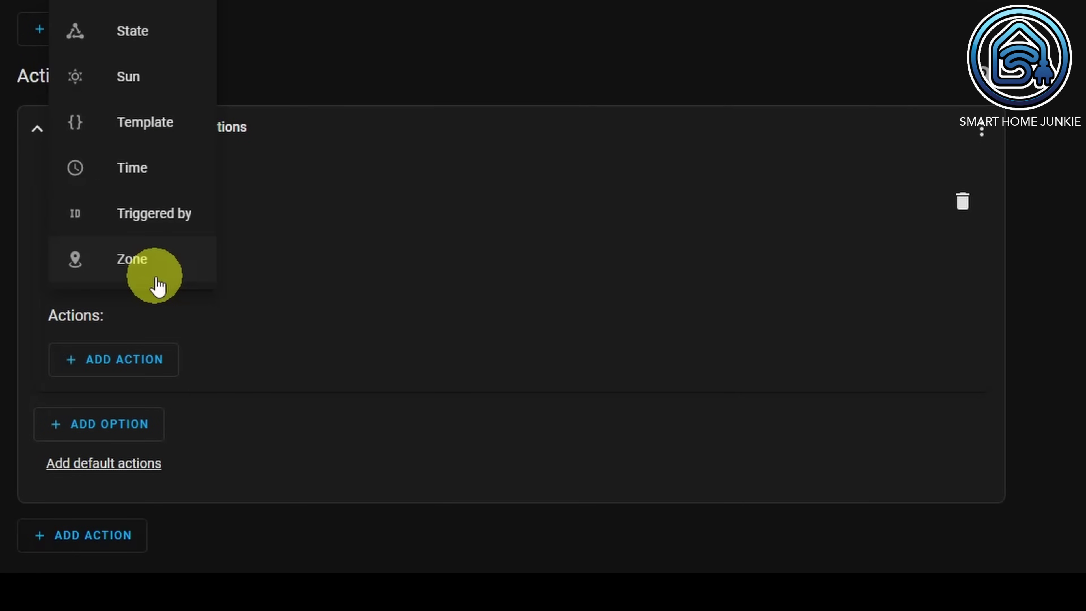
left_click(156, 220)
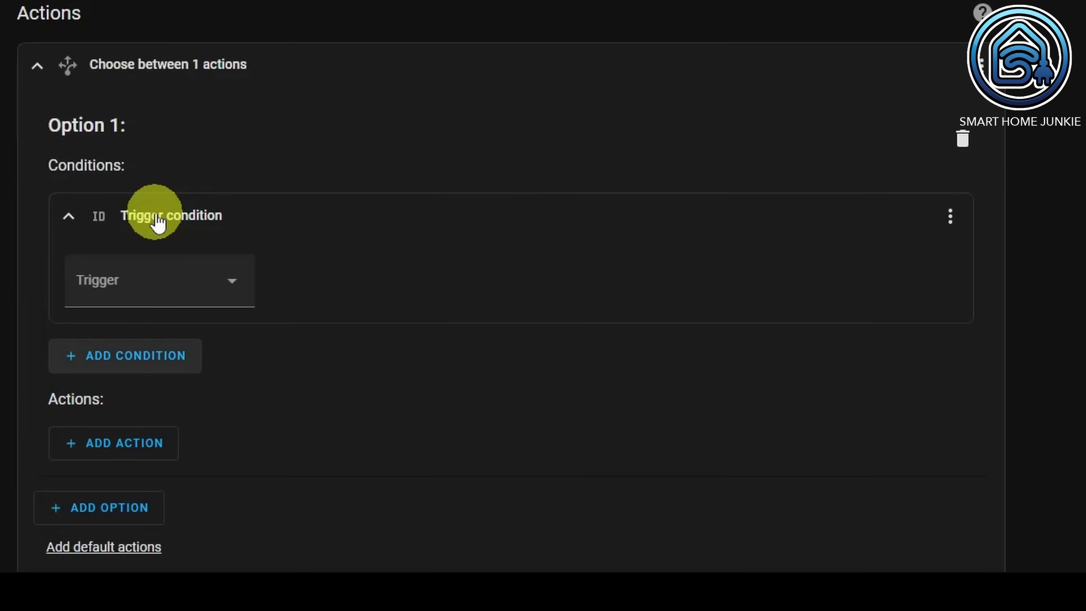
left_click(175, 293)
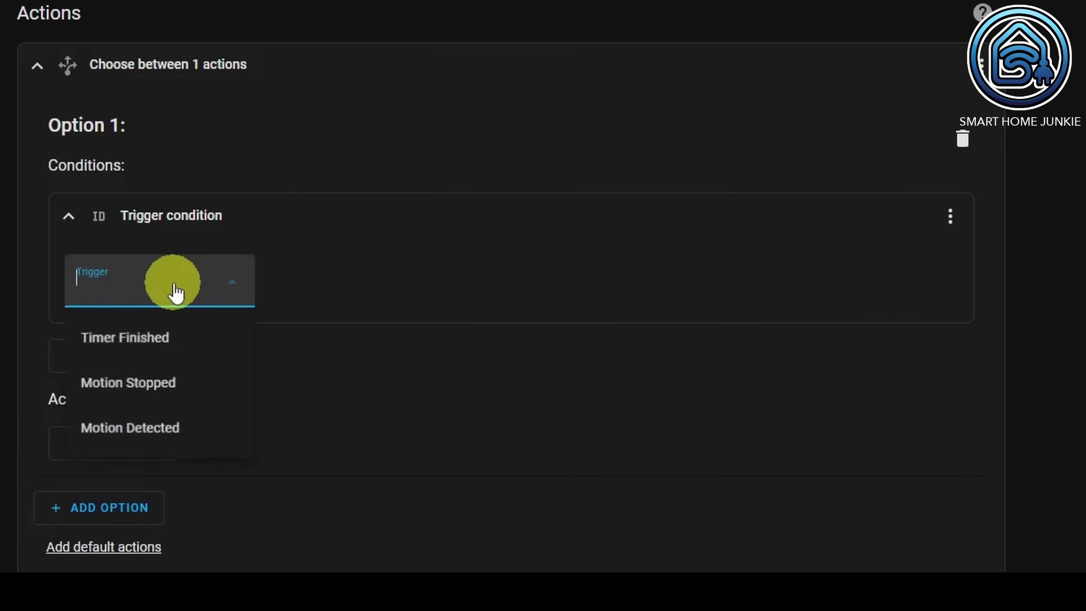
left_click(177, 391)
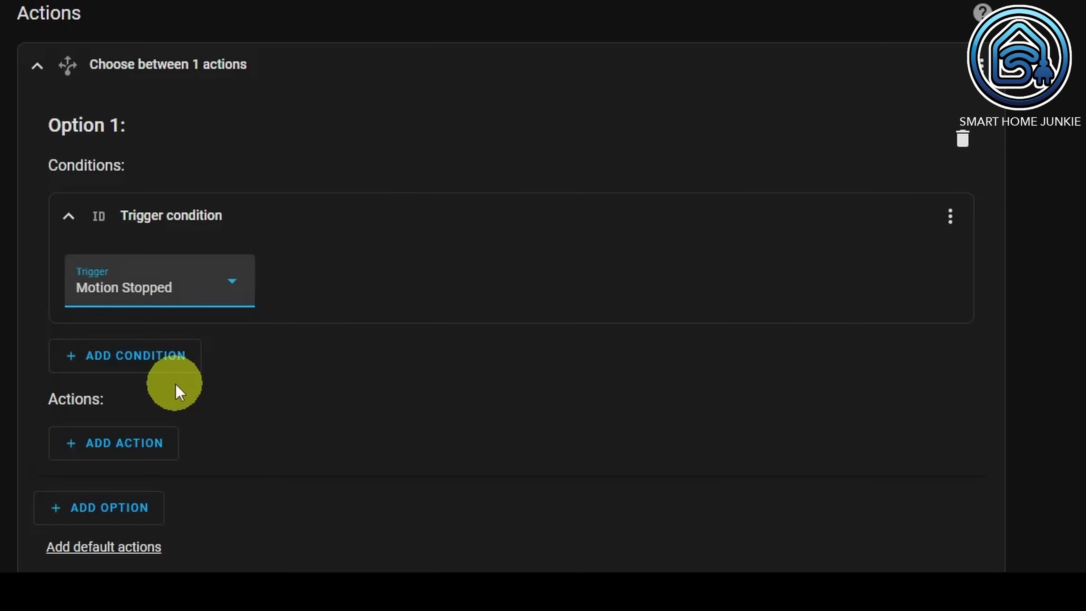
Step: Add a Call service action to Option 1
scroll(175, 385, "down", 2)
left_click(150, 370)
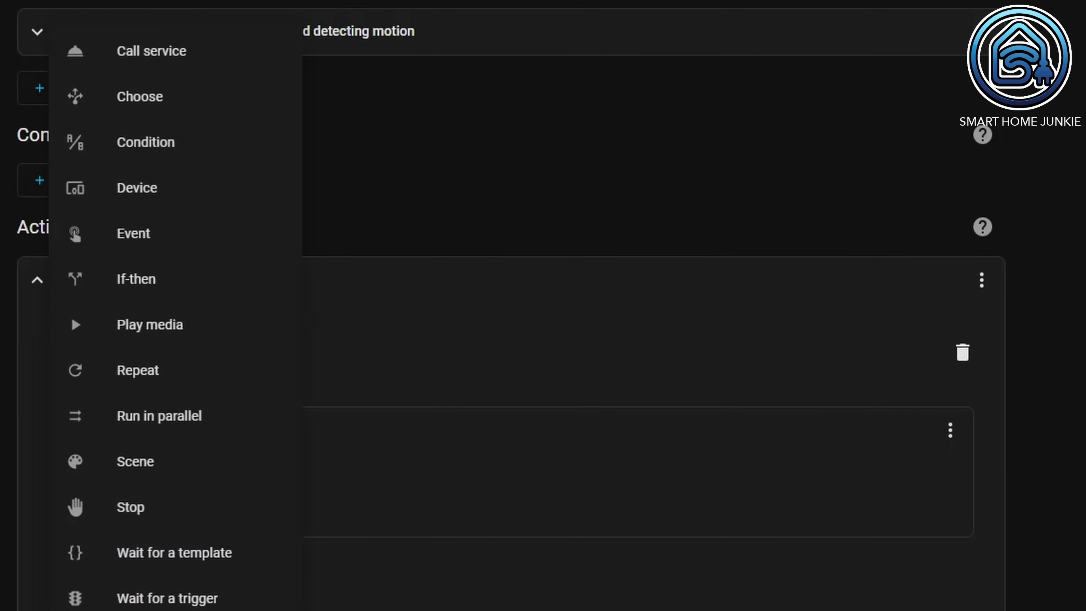
left_click(146, 49)
Step: Set Option 1's service to Timer: Start
scroll(171, 85, "down", 4)
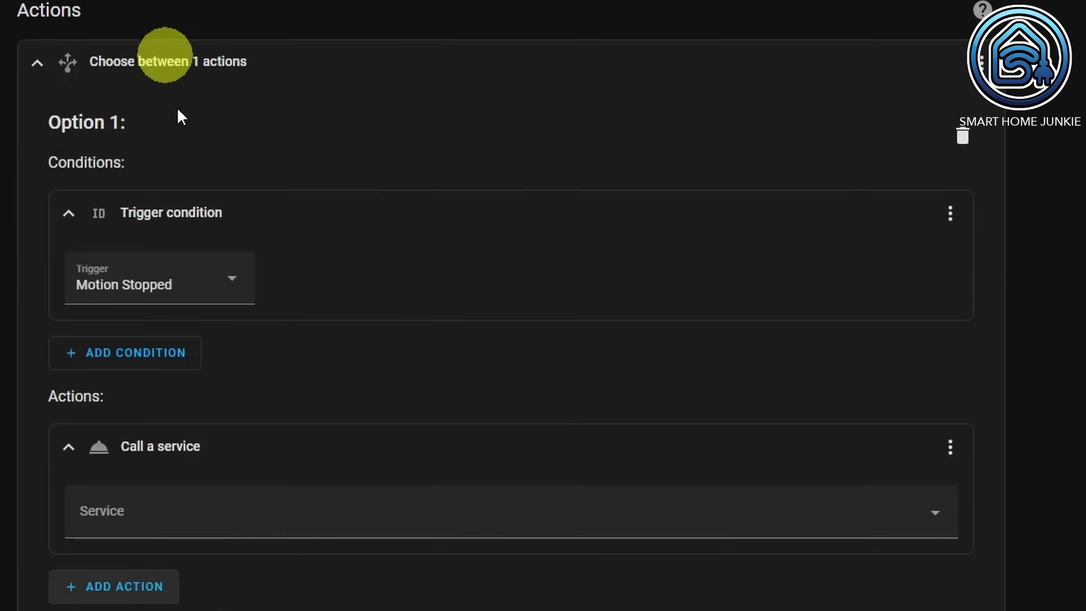
scroll(184, 256, "down", 2)
left_click(187, 404)
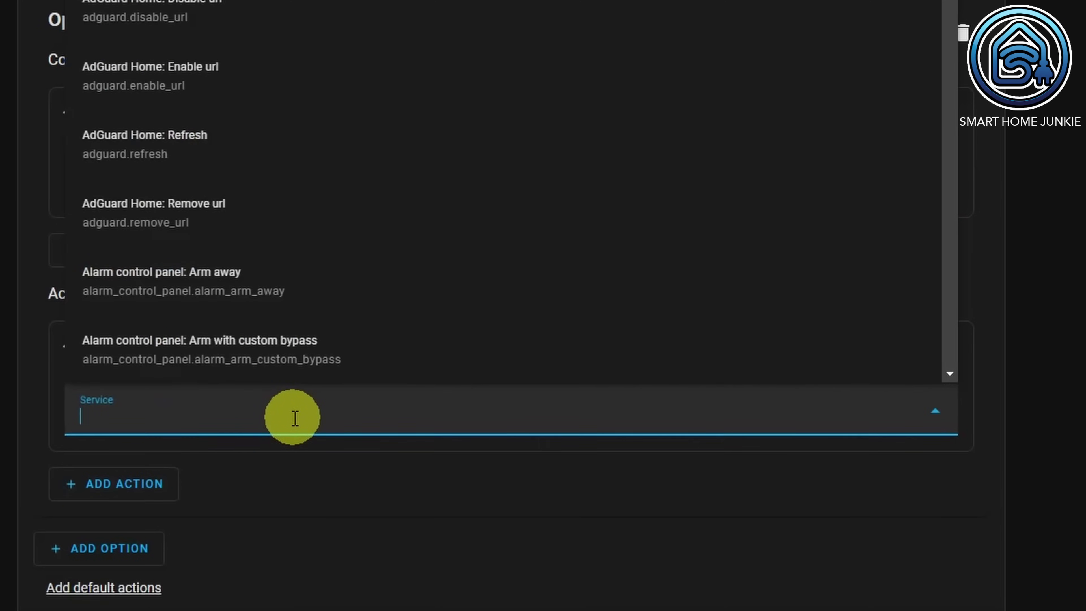
type("timer.start")
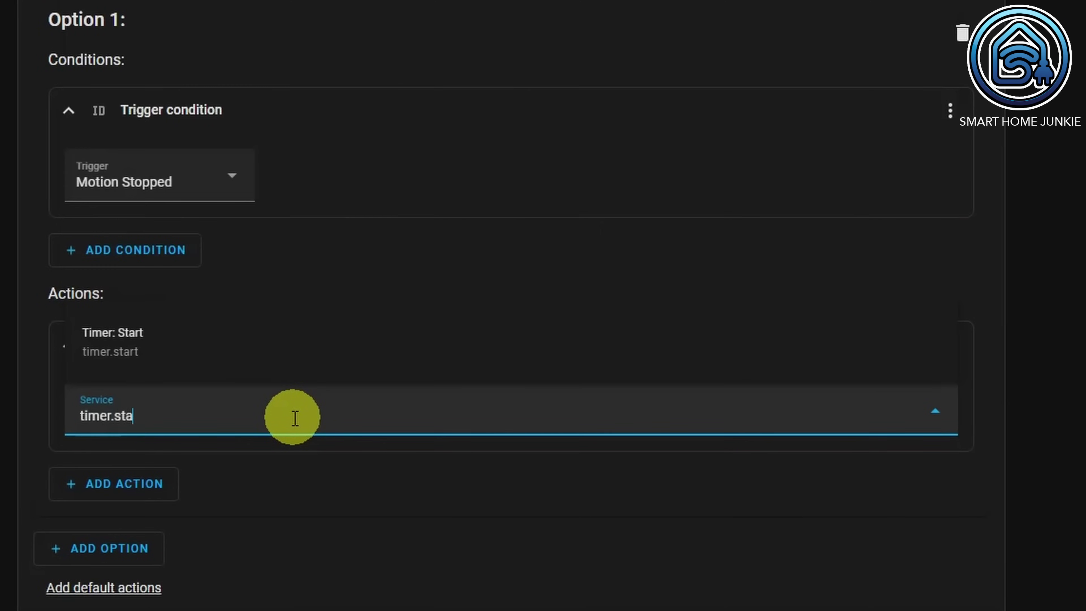
left_click(141, 346)
Step: Target the Light Timer entity and set the timer duration to 10
scroll(294, 375, "down", 1)
scroll(295, 375, "down", 5)
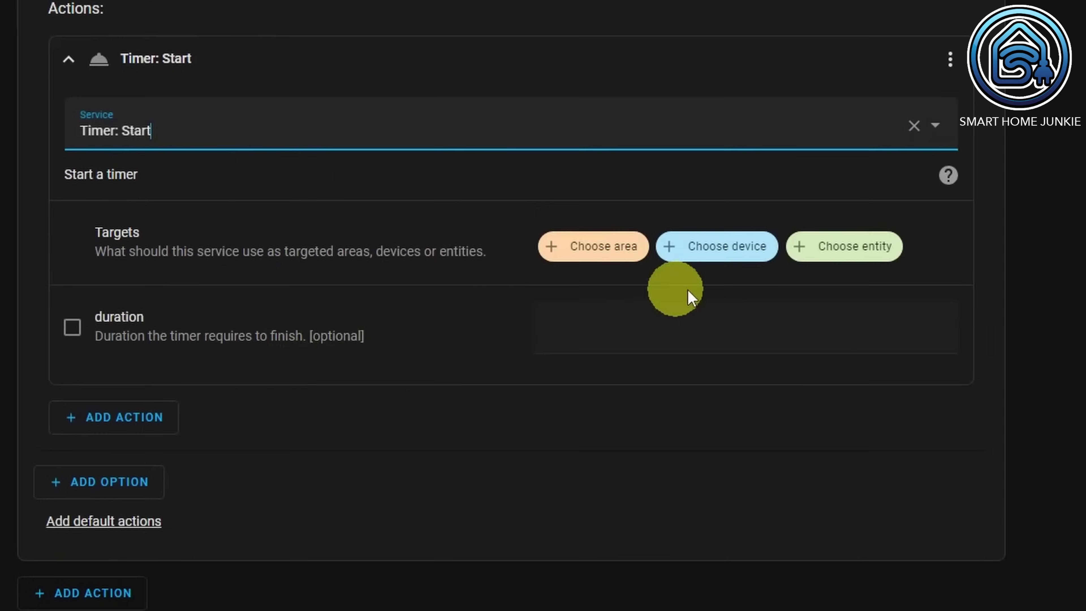
left_click(861, 258)
left_click(664, 314)
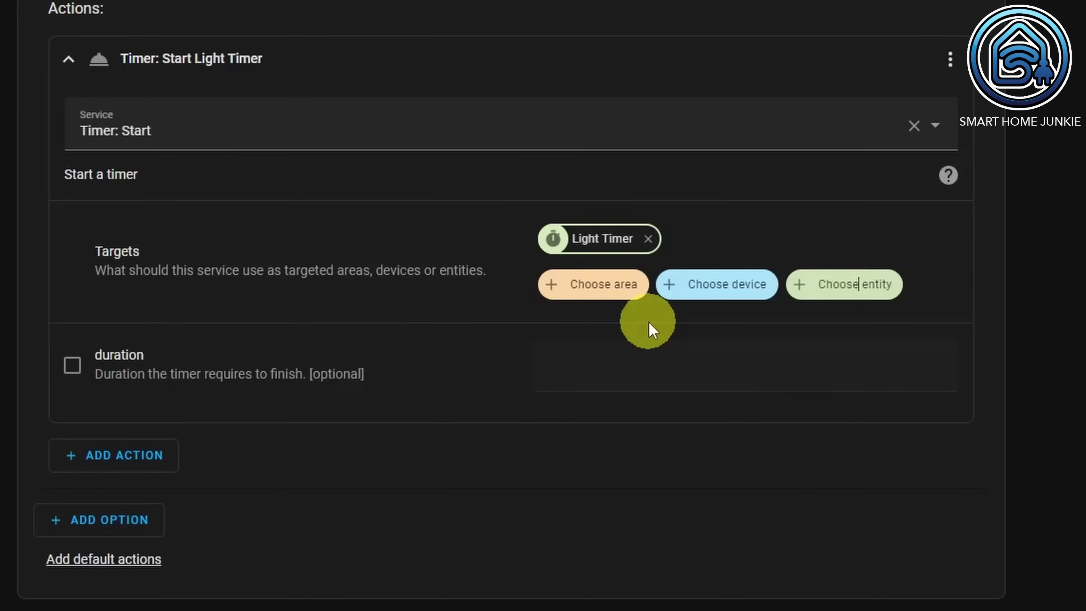
left_click(71, 369)
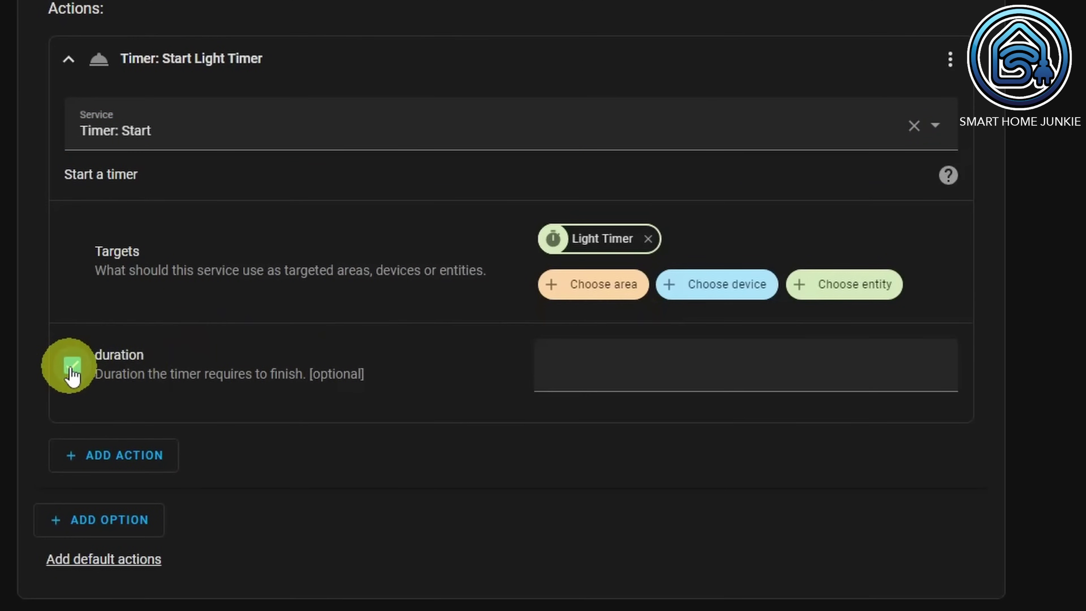
left_click(621, 366)
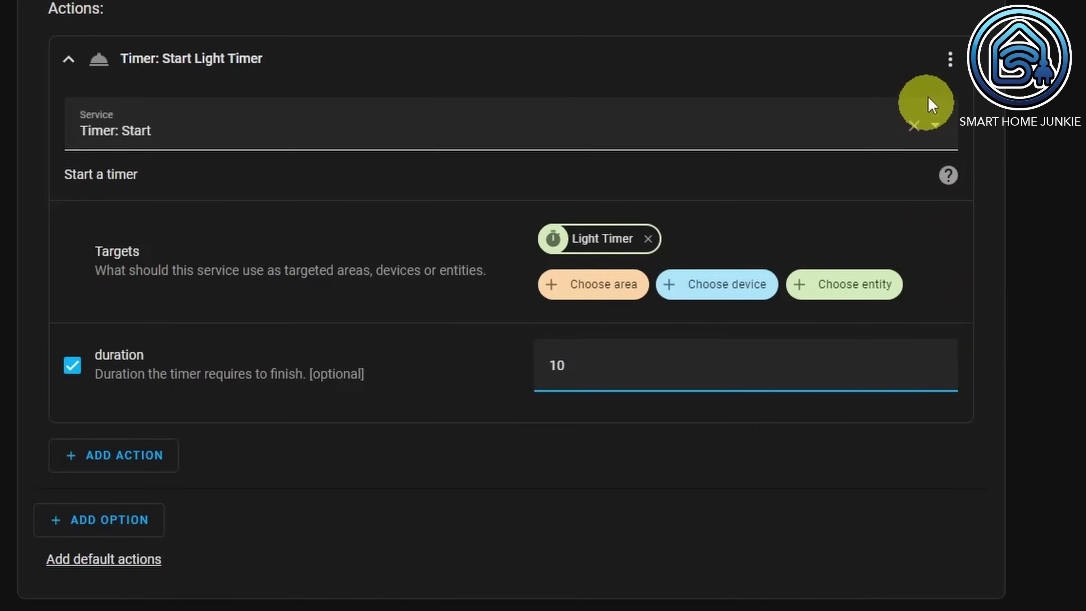
left_click(949, 60)
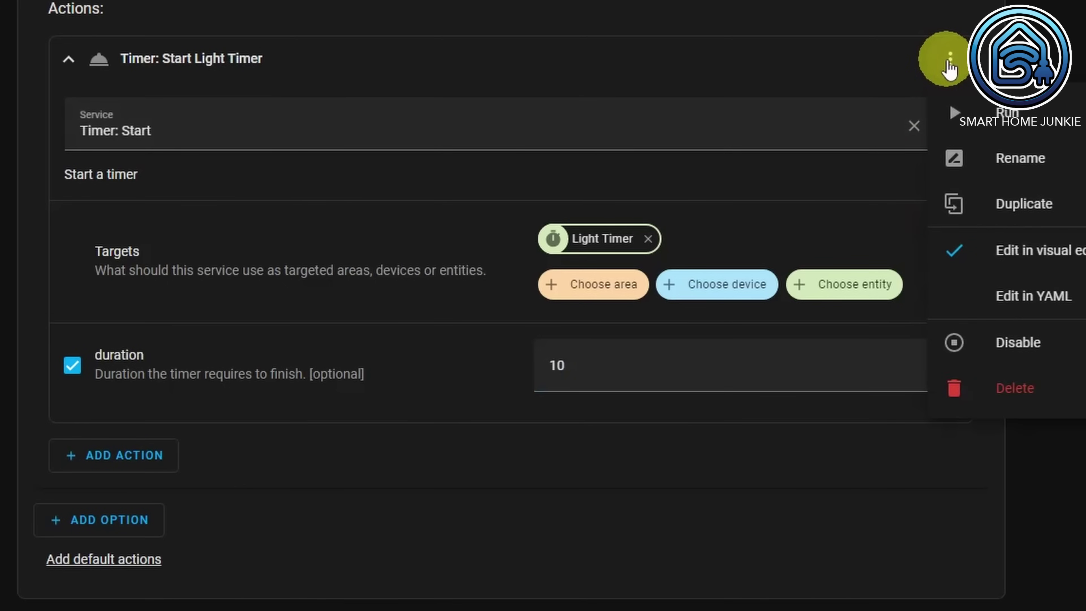
Step: In YAML, change the duration to "{{ range(60, 1800) | random }}" and collapse the action
left_click(1002, 300)
left_click(197, 283)
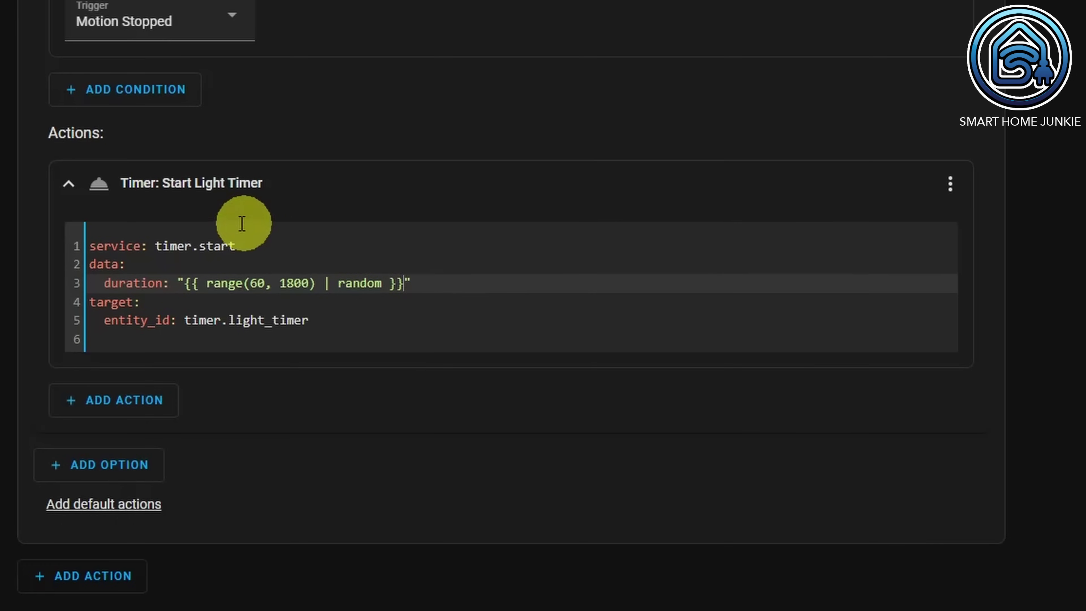
left_click(68, 184)
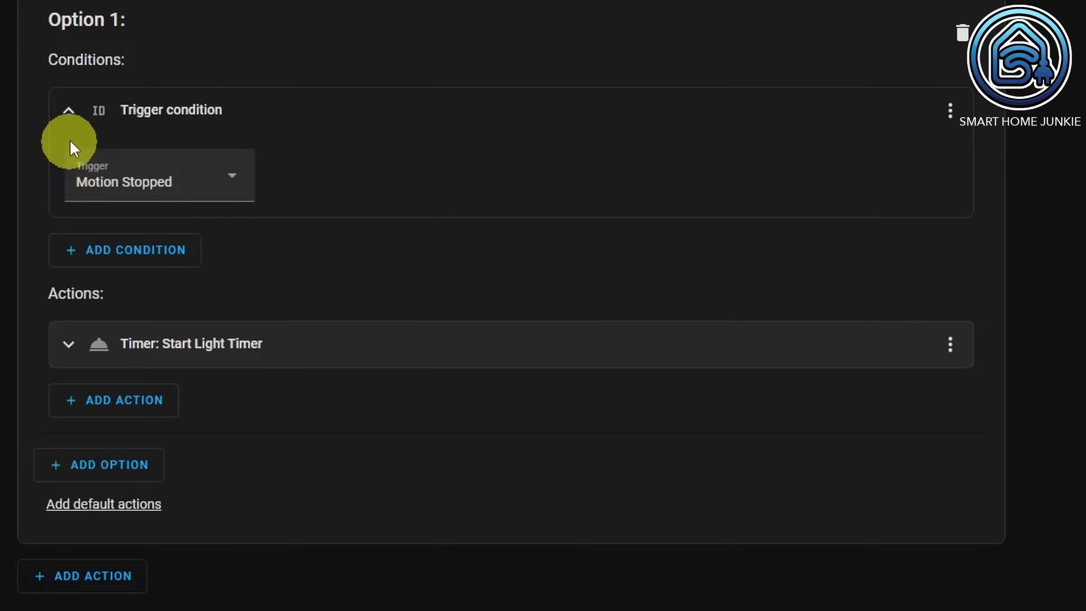
Step: Add Option 2 with a 'Triggered by' condition for Motion Detected
left_click(70, 111)
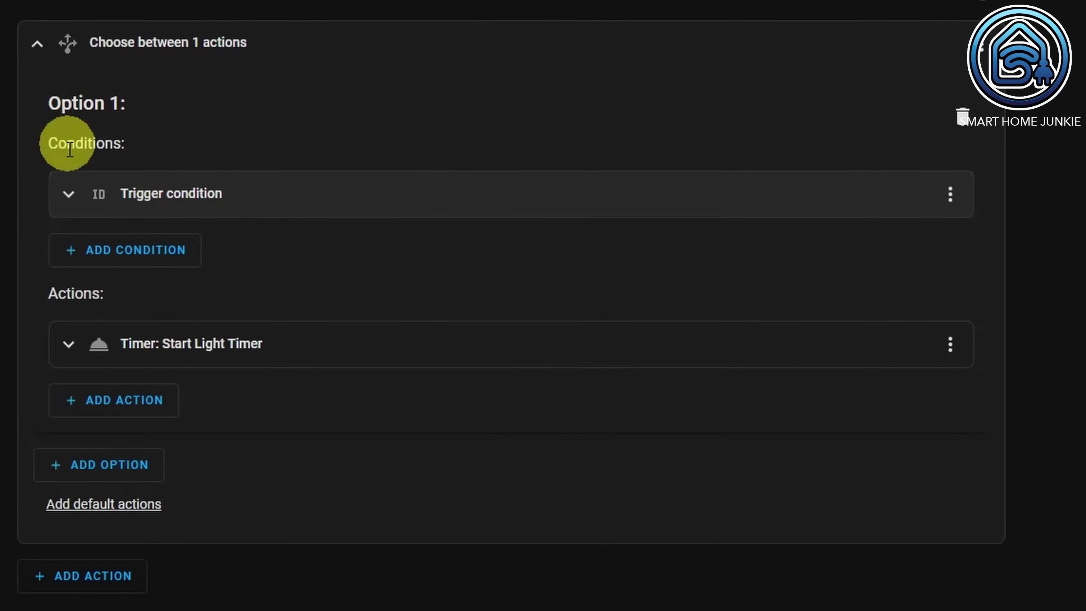
left_click(79, 473)
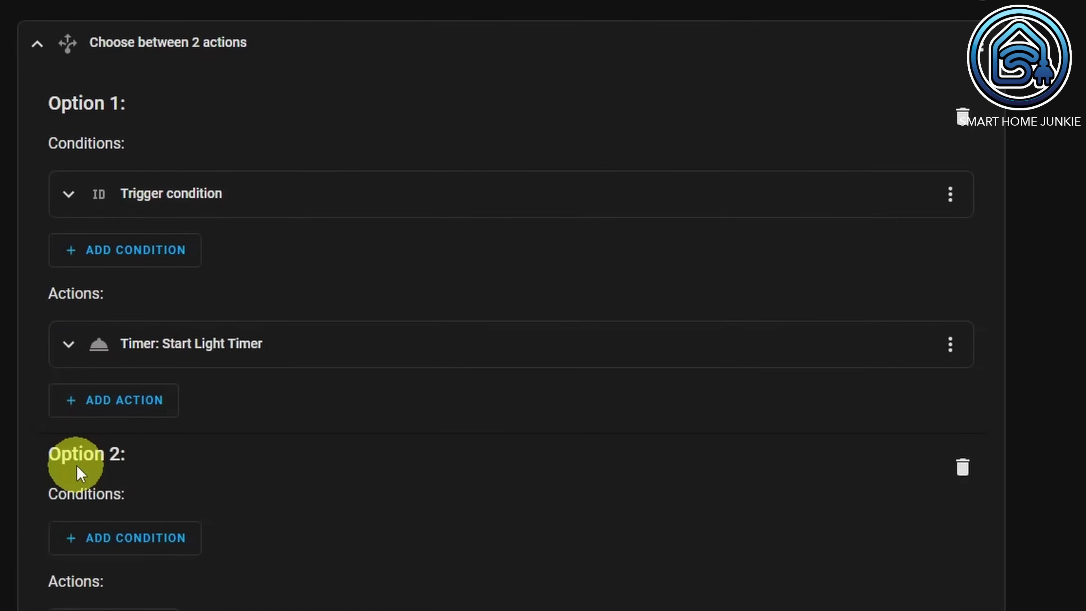
scroll(81, 472, "down", 5)
left_click(116, 319)
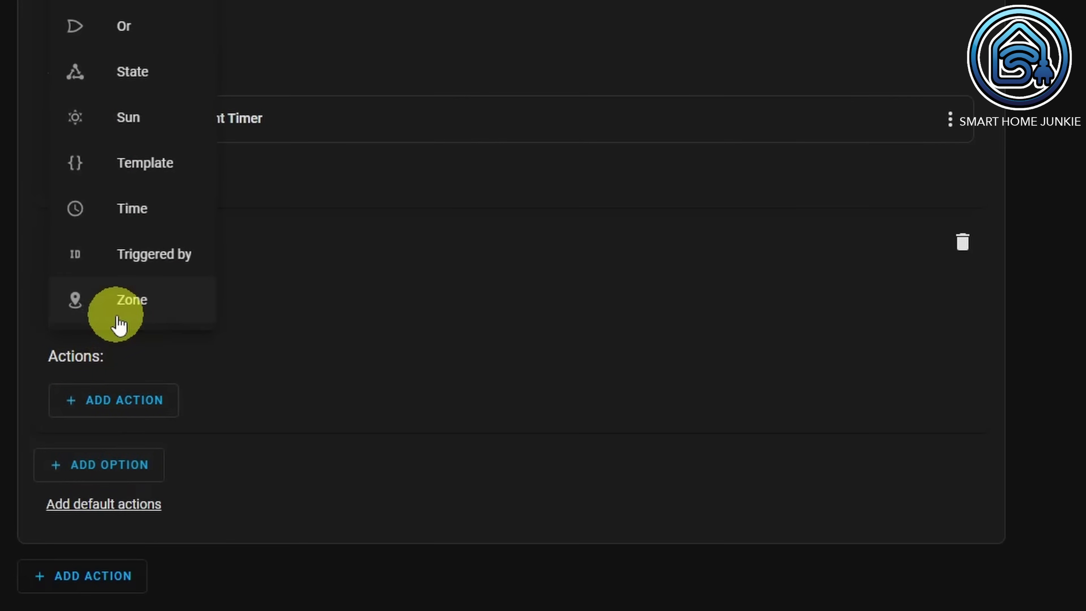
left_click(145, 254)
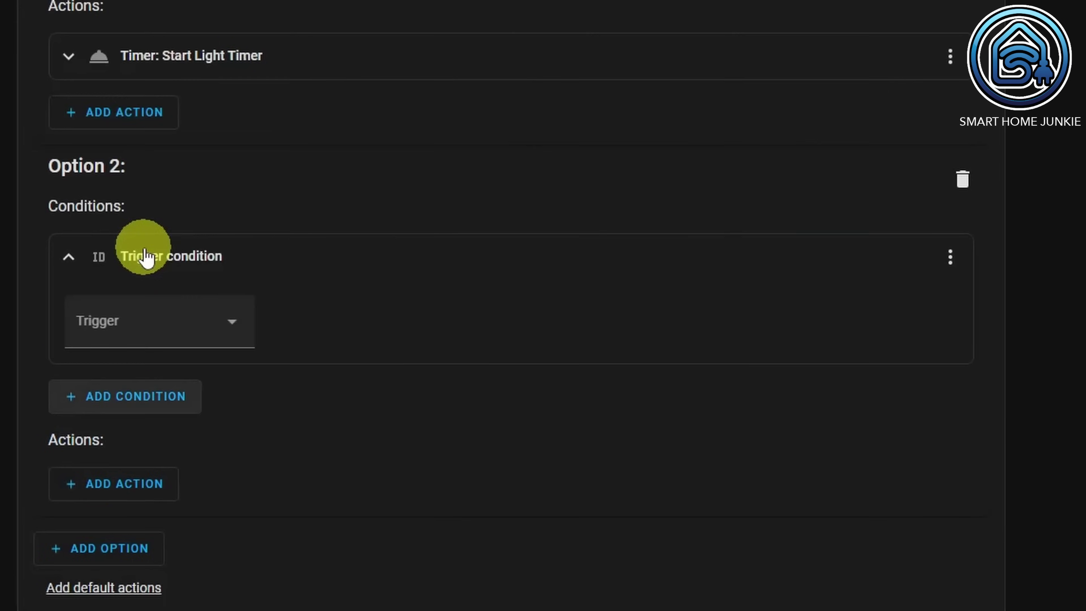
left_click(128, 338)
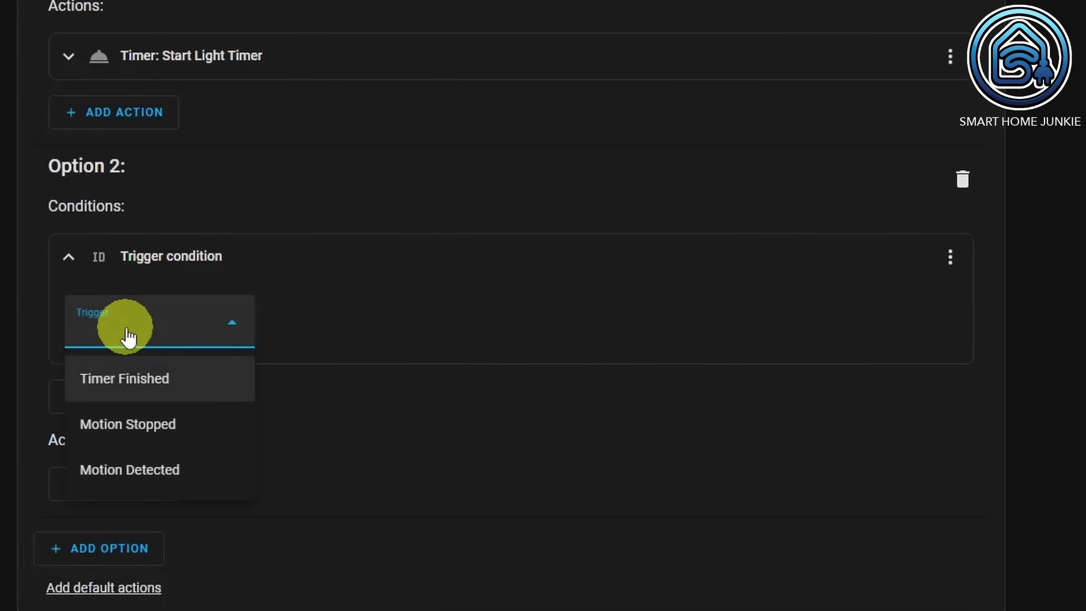
left_click(131, 469)
Step: Add a Timer: Cancel service action on Light Timer to Option 2
scroll(129, 471, "down", 2)
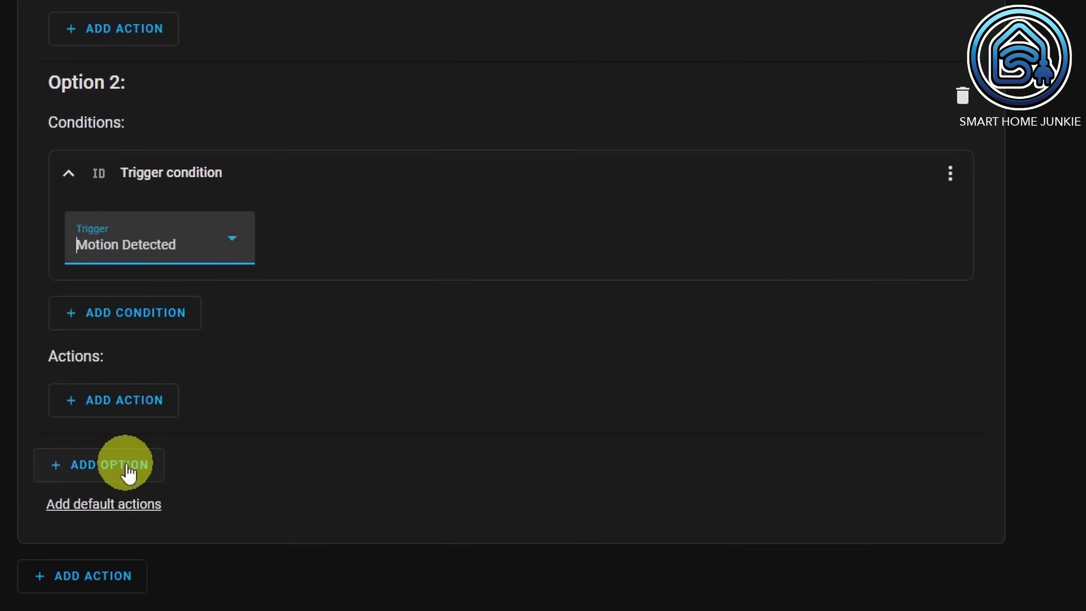
left_click(120, 409)
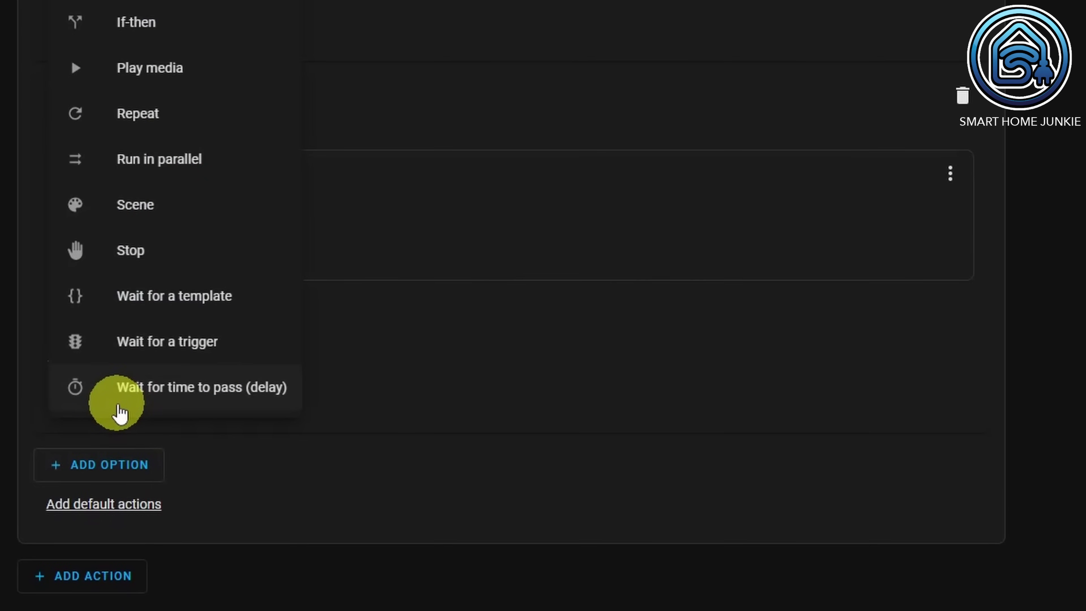
scroll(116, 248, "up", 5)
left_click(129, 46)
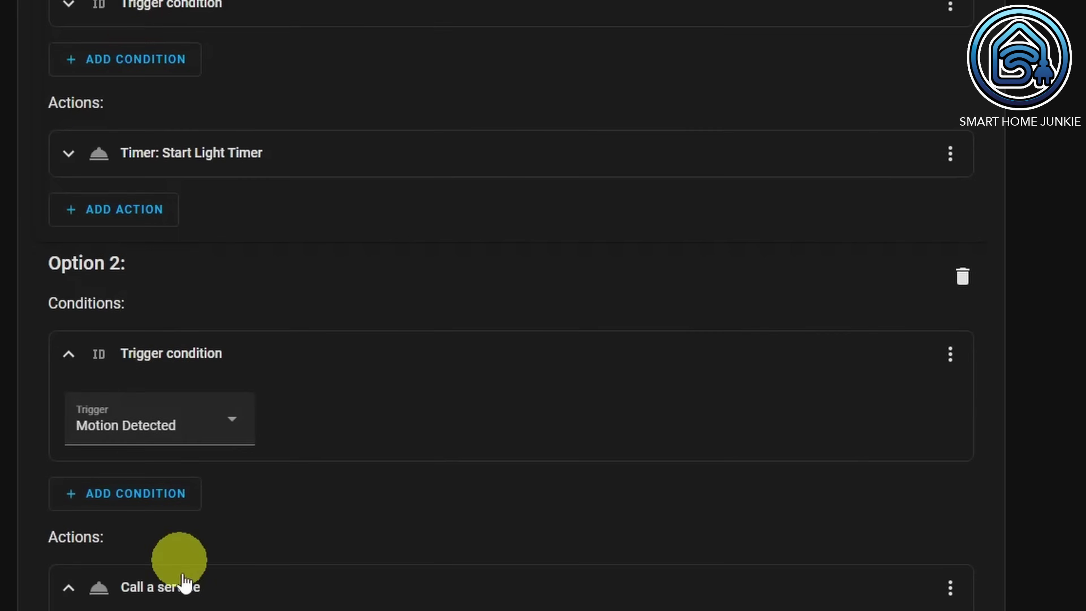
scroll(177, 562, "down", 5)
left_click(374, 415)
type("ti")
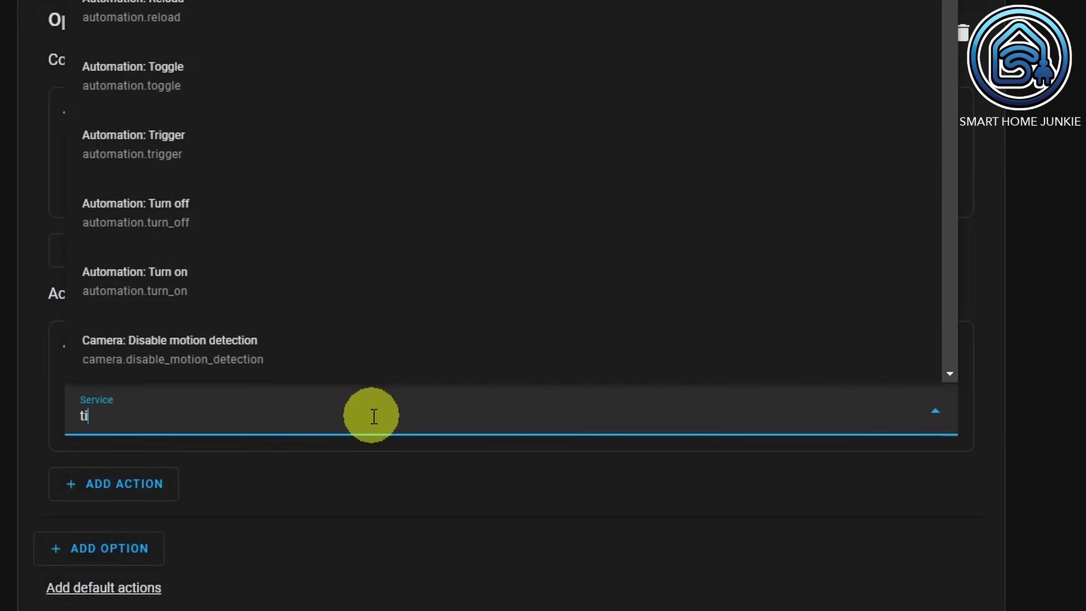
type("mer.can")
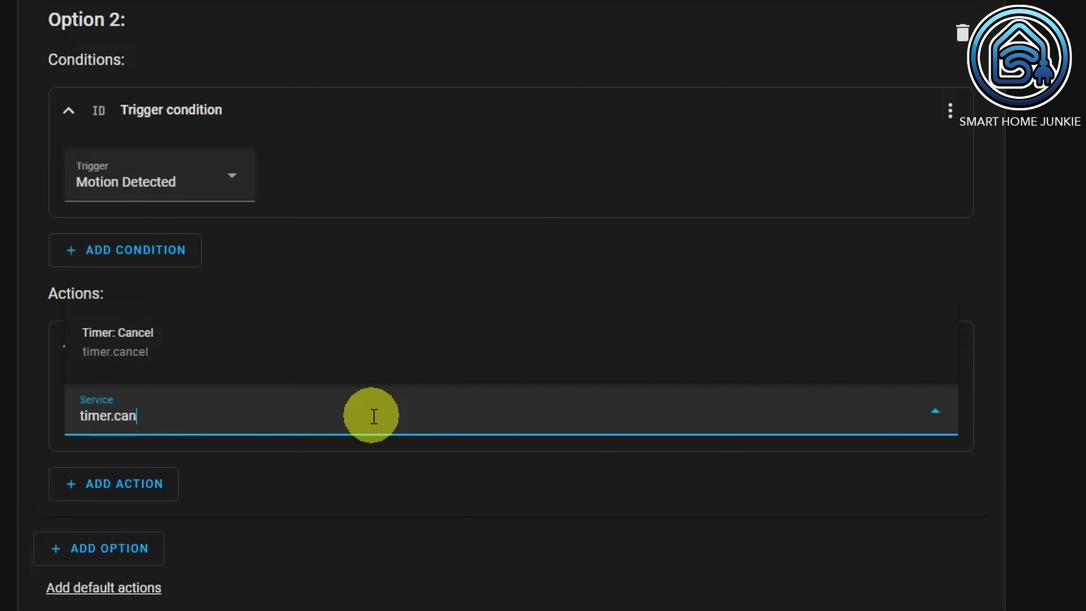
type("c")
left_click(148, 355)
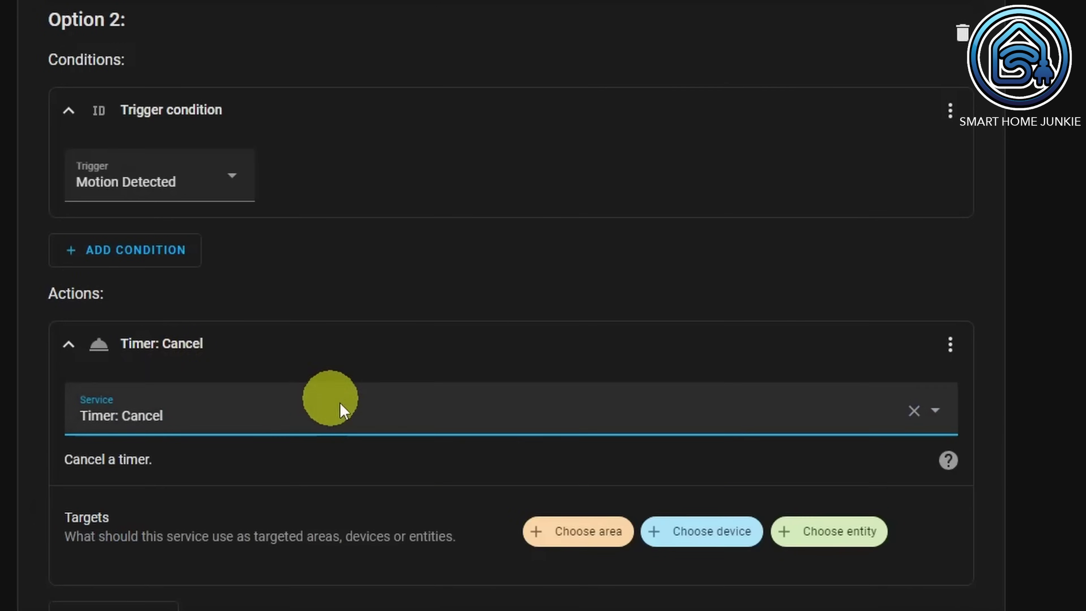
left_click(842, 533)
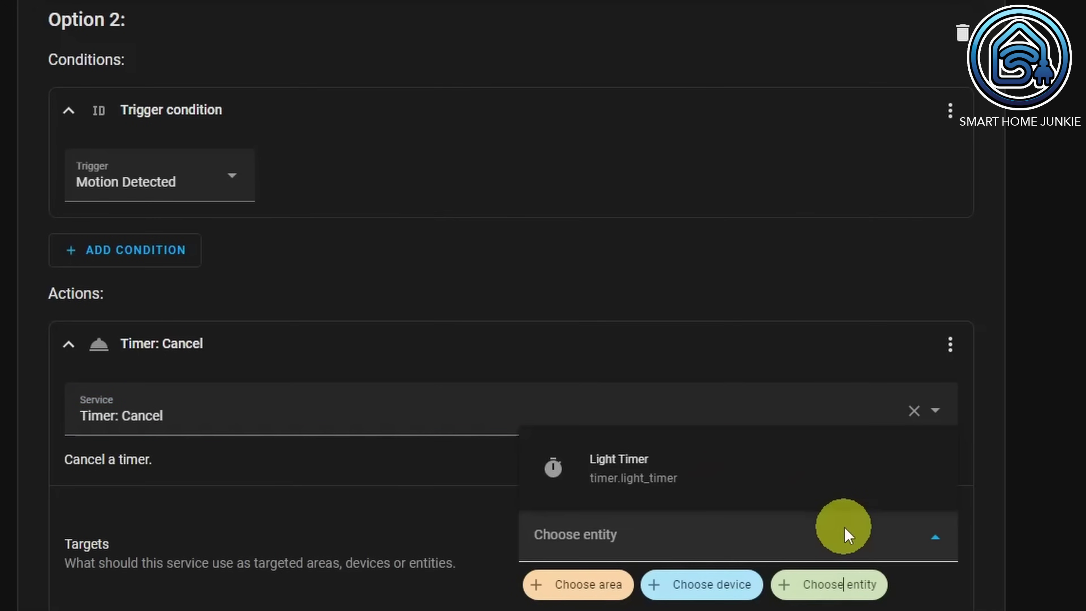
left_click(631, 477)
Step: Add a device action turning on Office Front, then fold both action cards
scroll(632, 474, "down", 5)
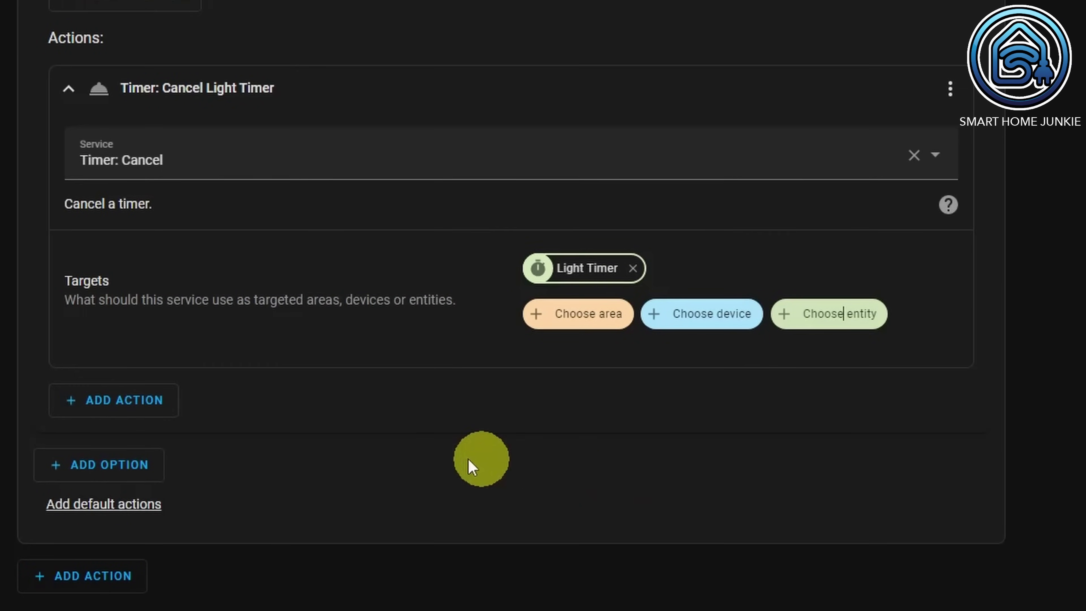
left_click(129, 405)
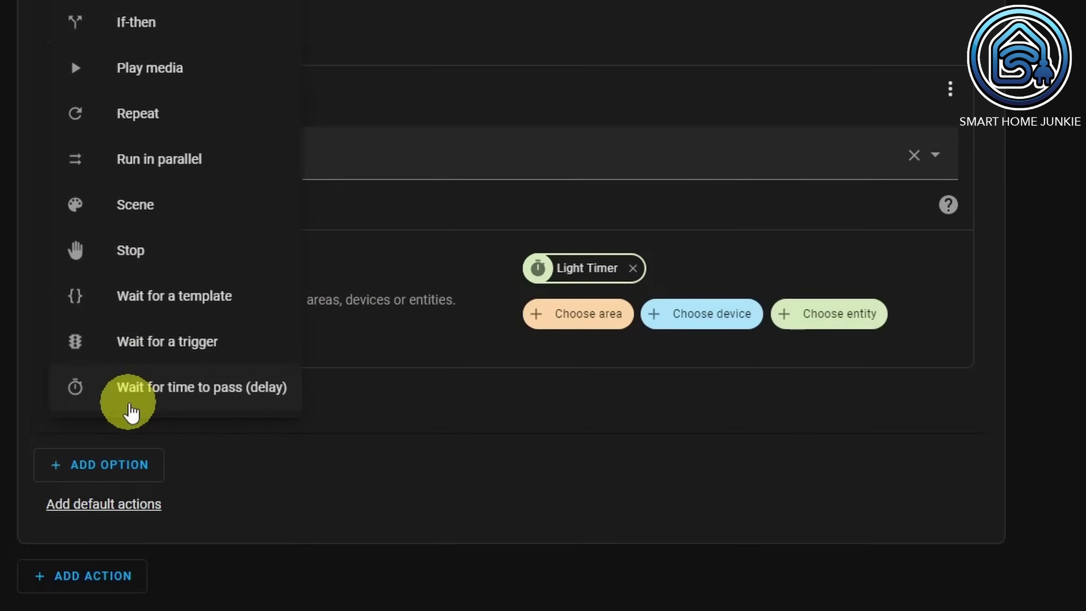
scroll(128, 411, "up", 3)
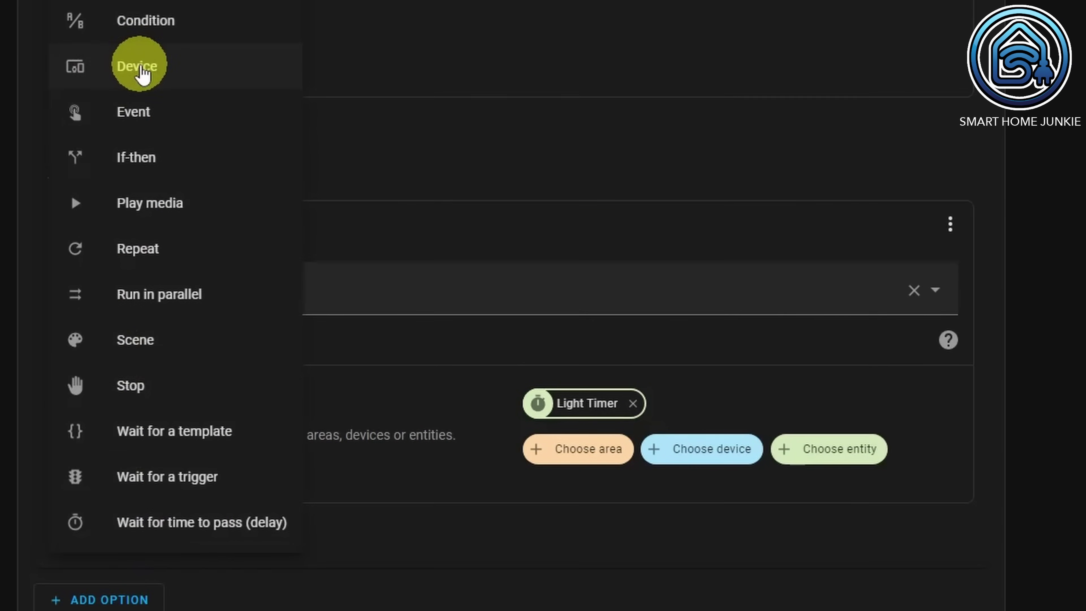
left_click(117, 71)
scroll(182, 177, "down", 5)
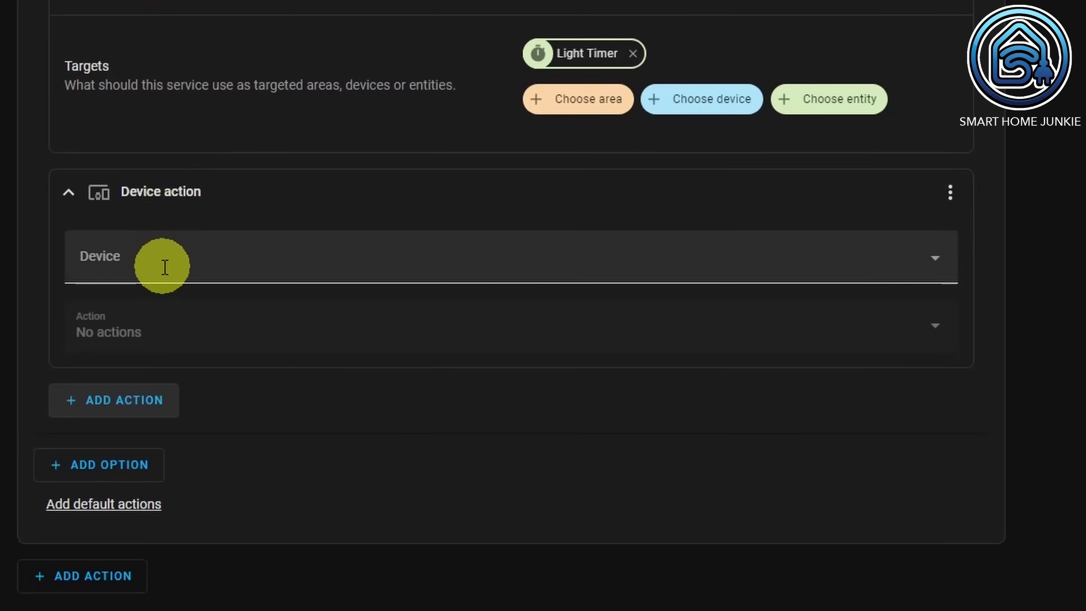
left_click(230, 267)
type("offic")
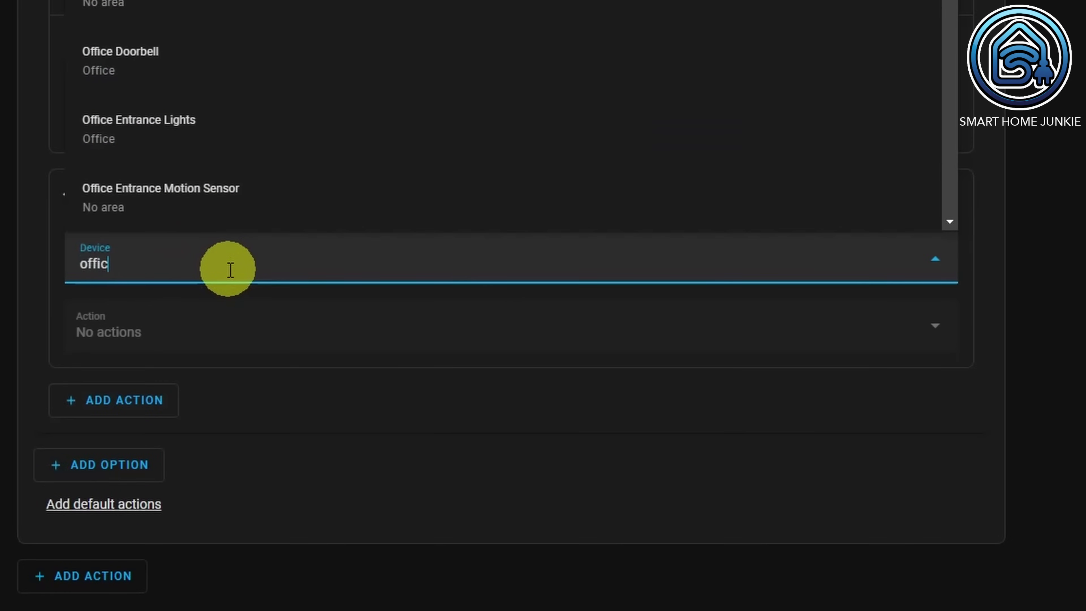
type("e")
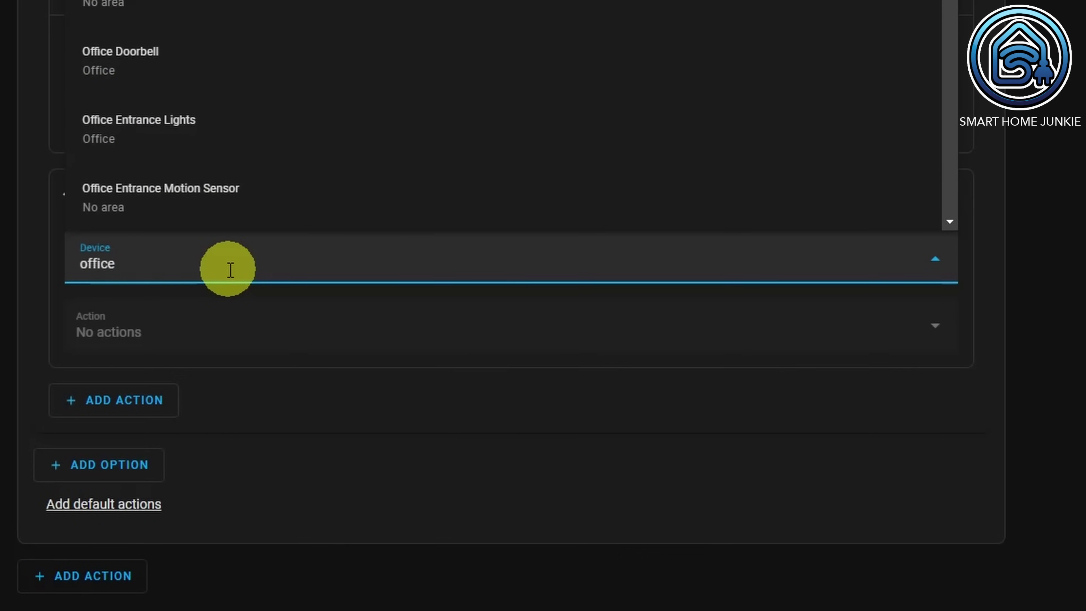
type(" front")
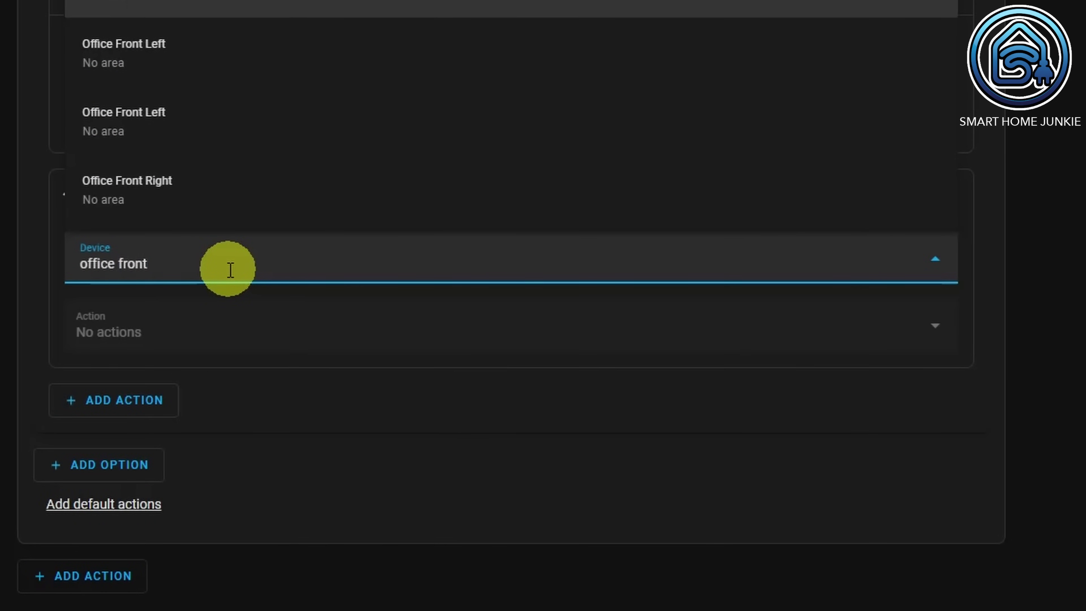
left_click(157, 6)
left_click(223, 362)
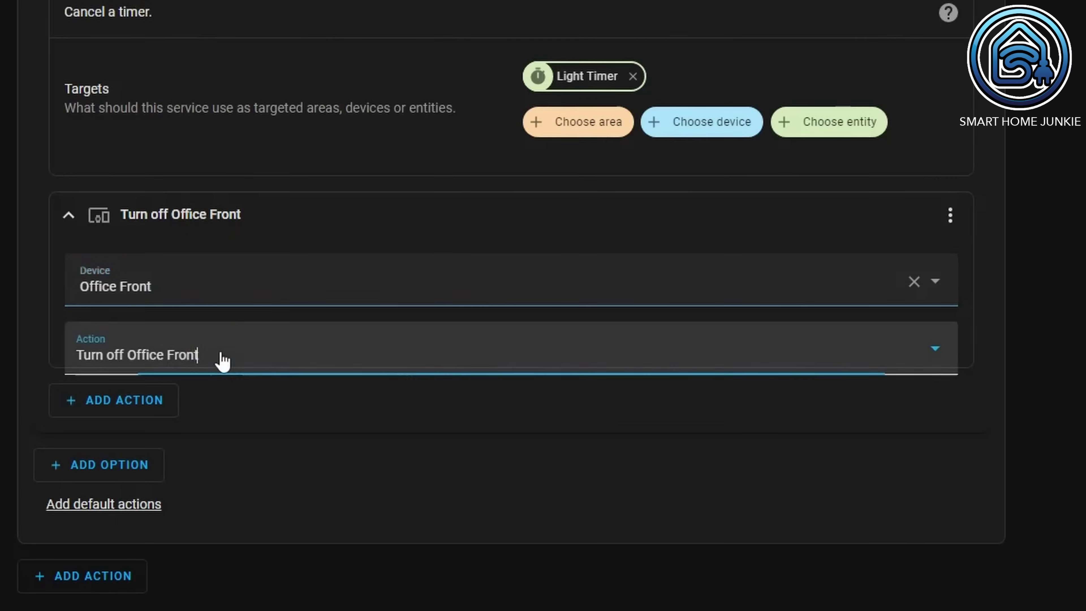
left_click(223, 363)
left_click(182, 110)
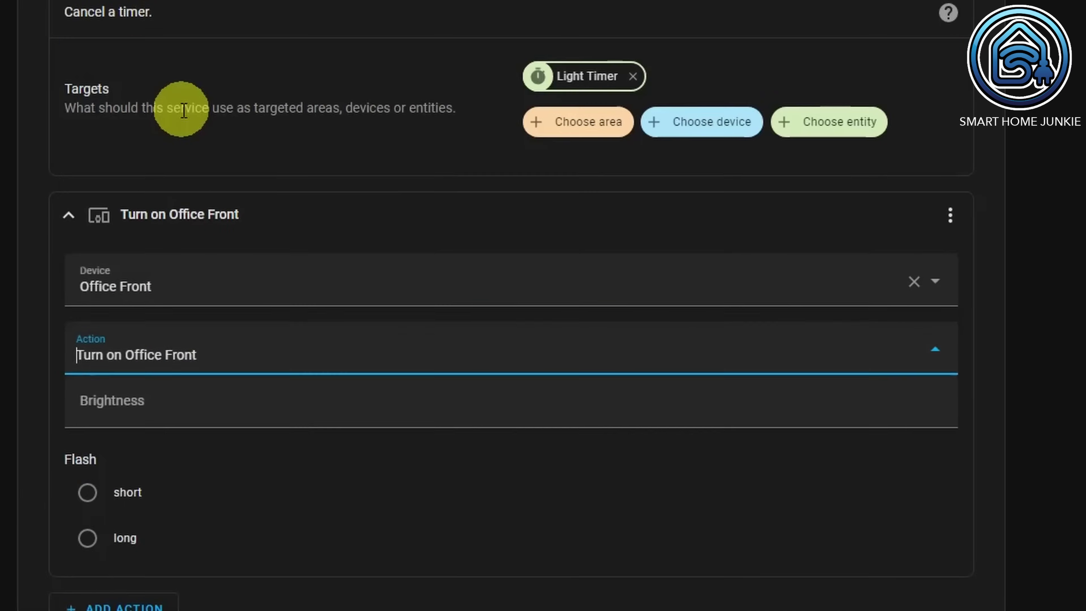
left_click(68, 215)
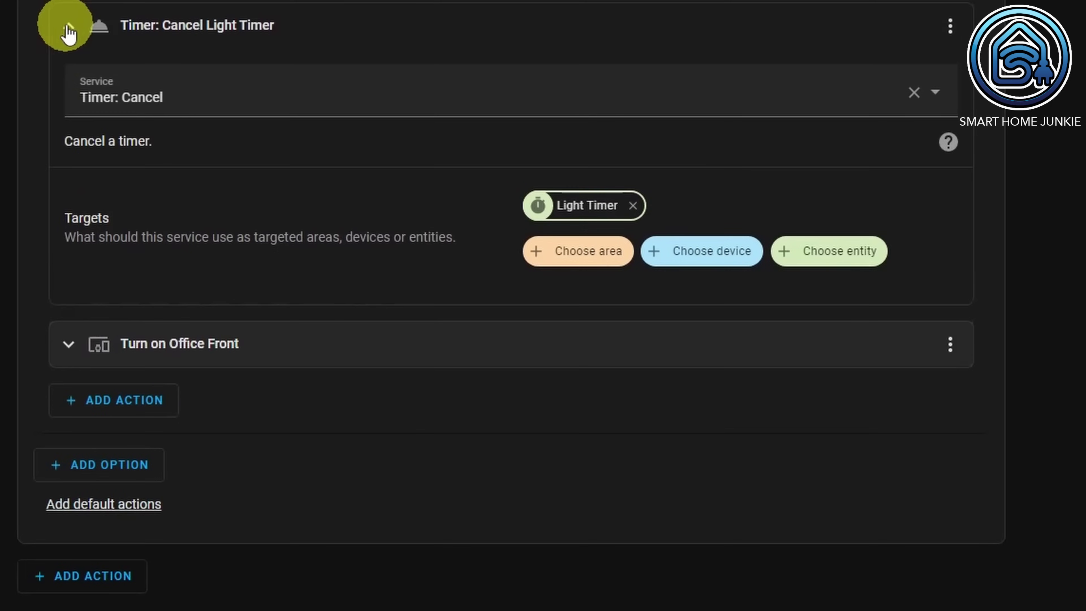
left_click(68, 30)
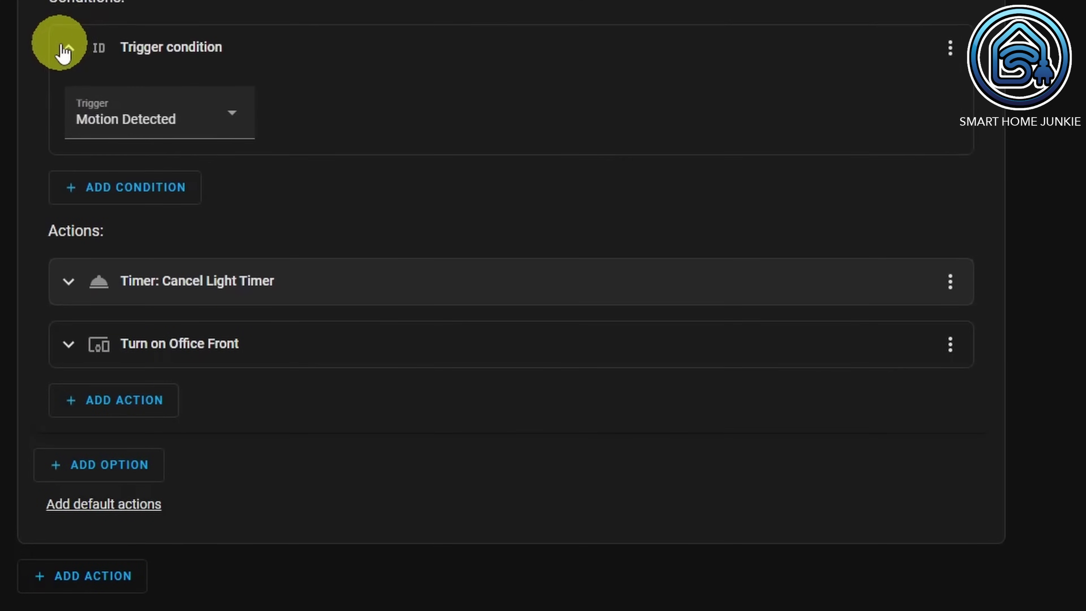
Step: Add Option 3 with a 'Triggered by' condition for Timer Finished
left_click(68, 48)
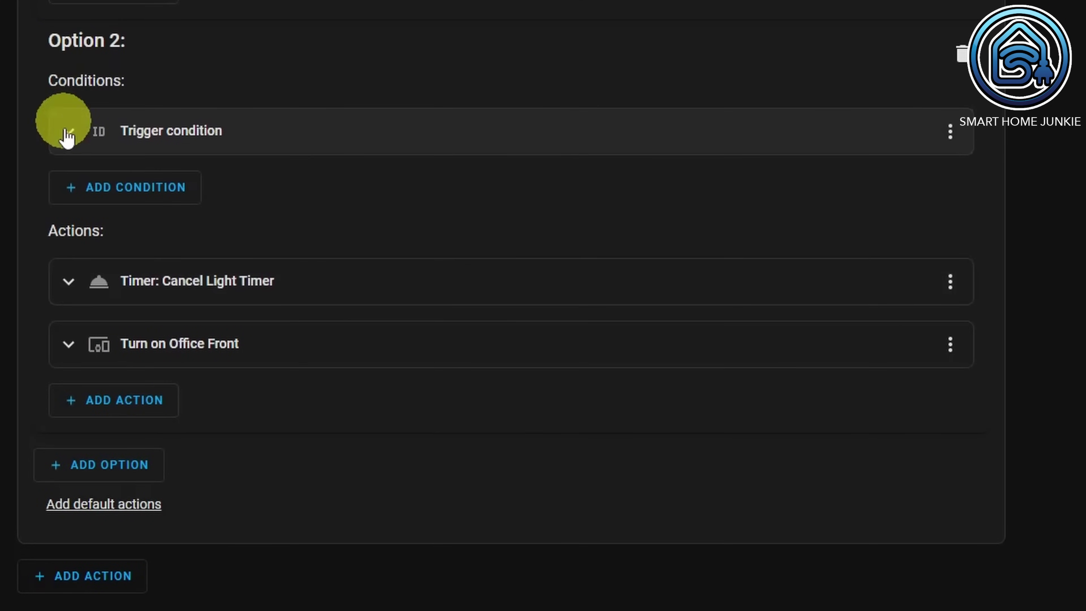
left_click(92, 466)
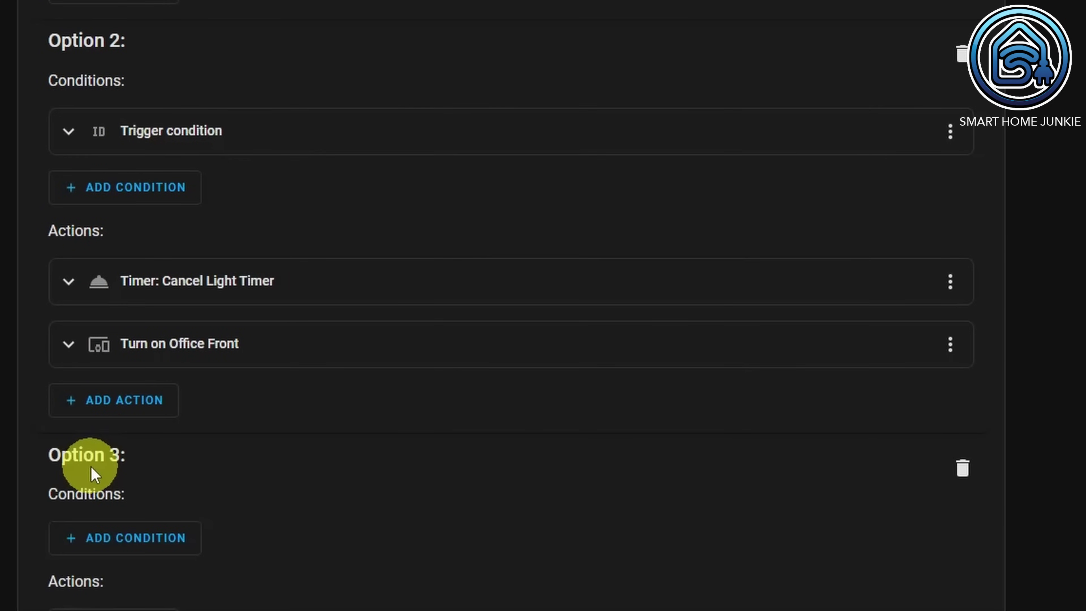
scroll(91, 465, "down", 5)
left_click(146, 315)
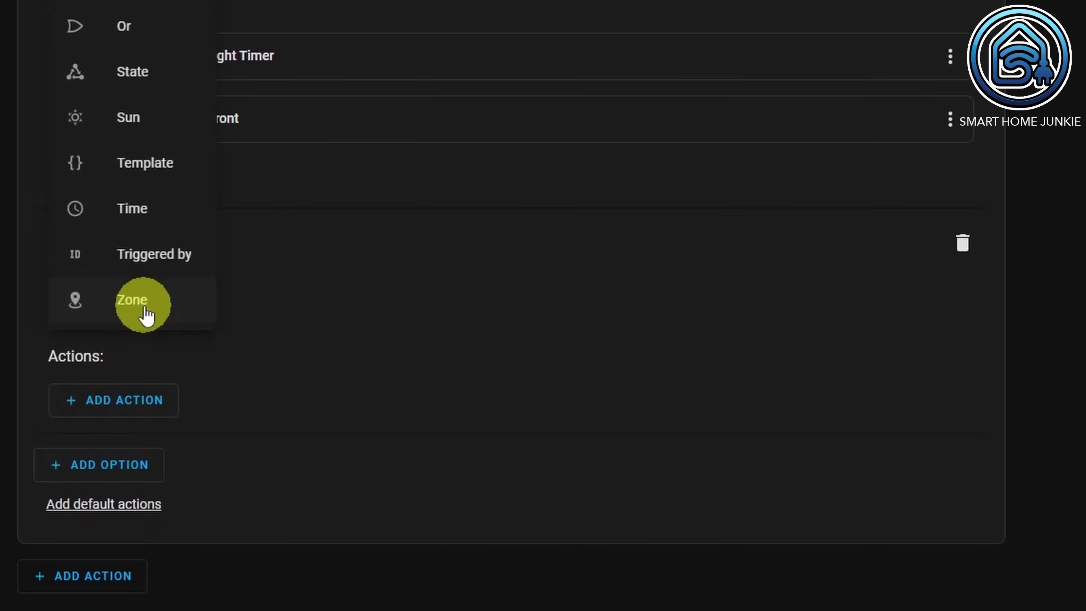
left_click(146, 253)
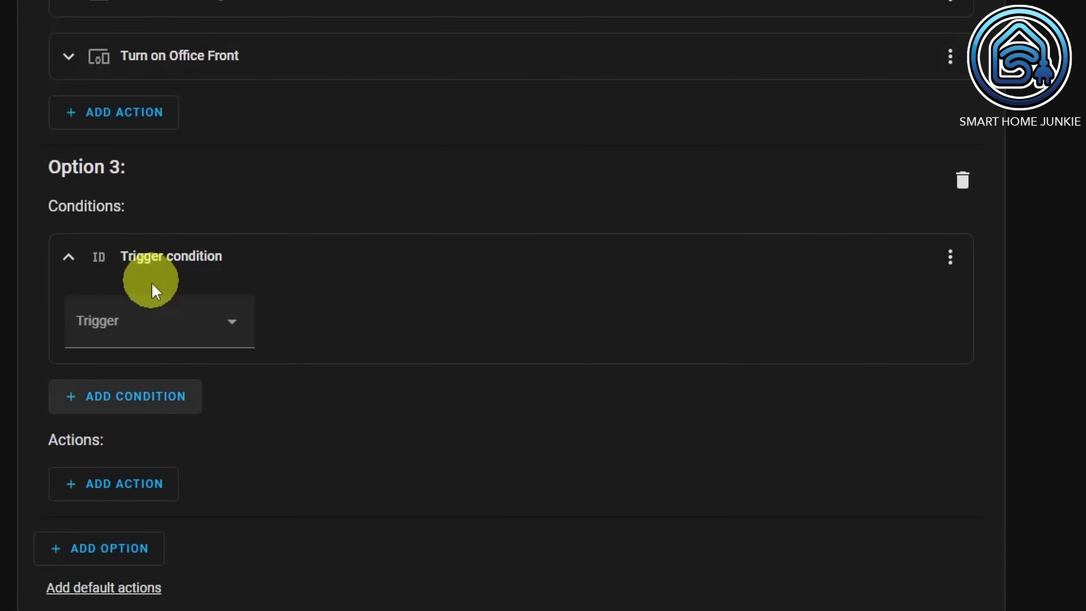
left_click(156, 321)
left_click(146, 383)
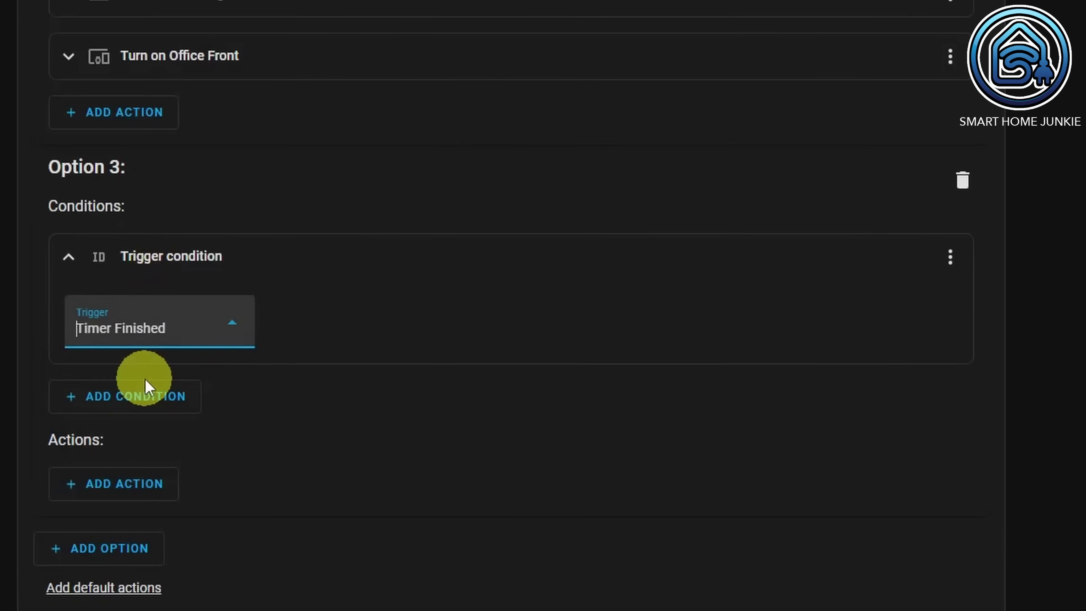
Step: Add a device action for Office Front to Option 3
scroll(253, 401, "down", 2)
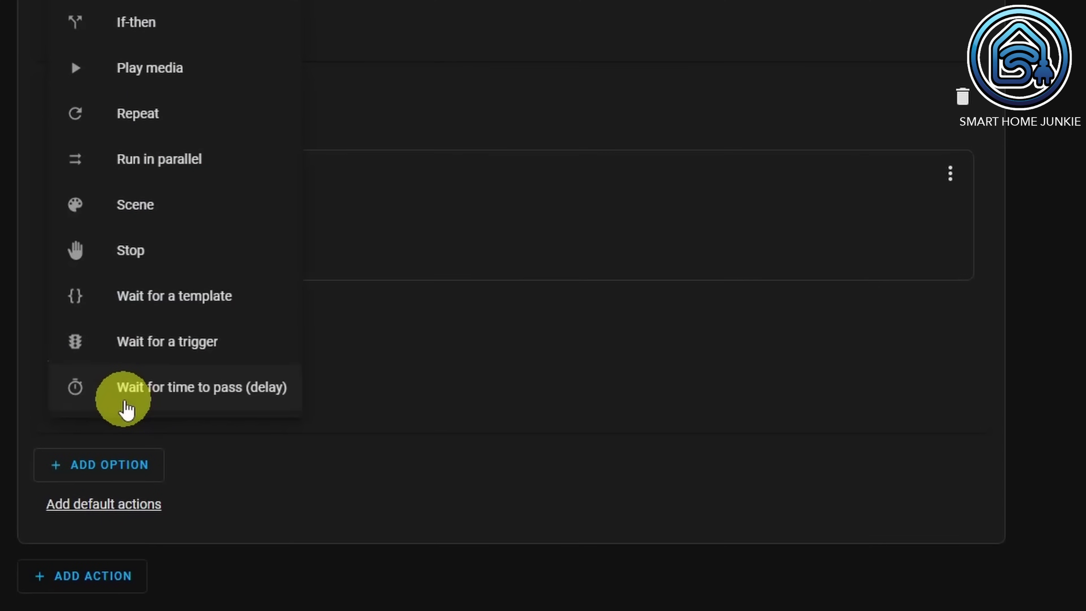
scroll(126, 407, "up", 3)
left_click(124, 79)
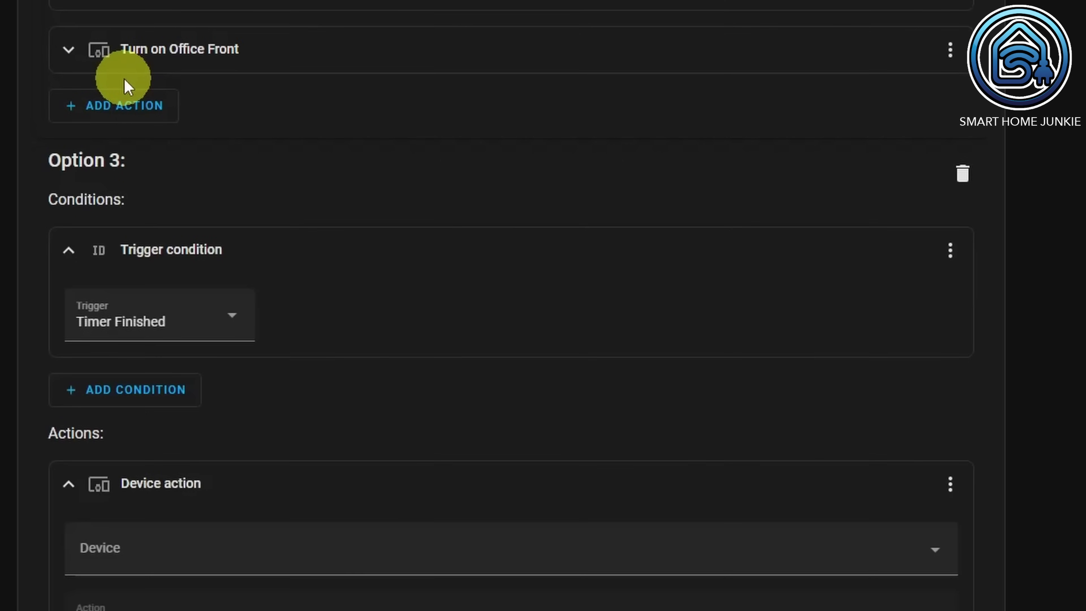
left_click(144, 423)
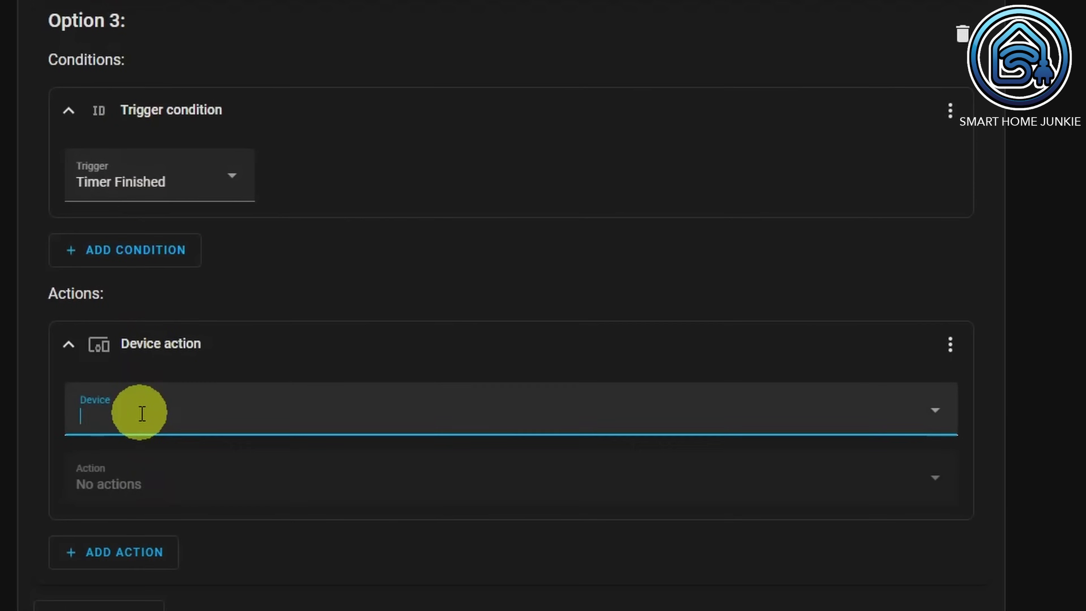
type("Office")
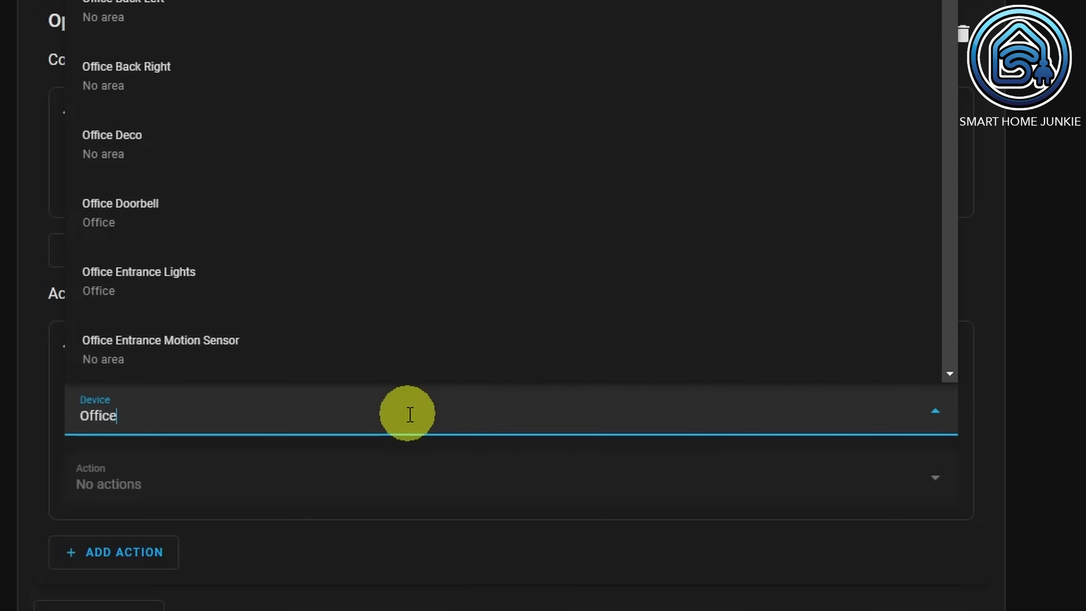
type(" Front")
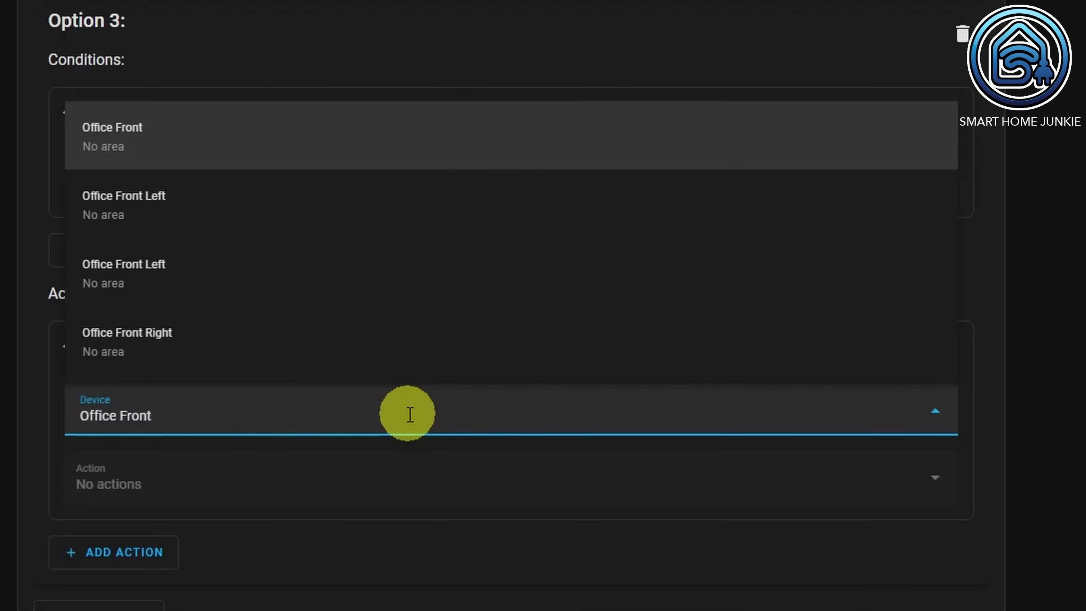
left_click(141, 145)
scroll(288, 436, "down", 3)
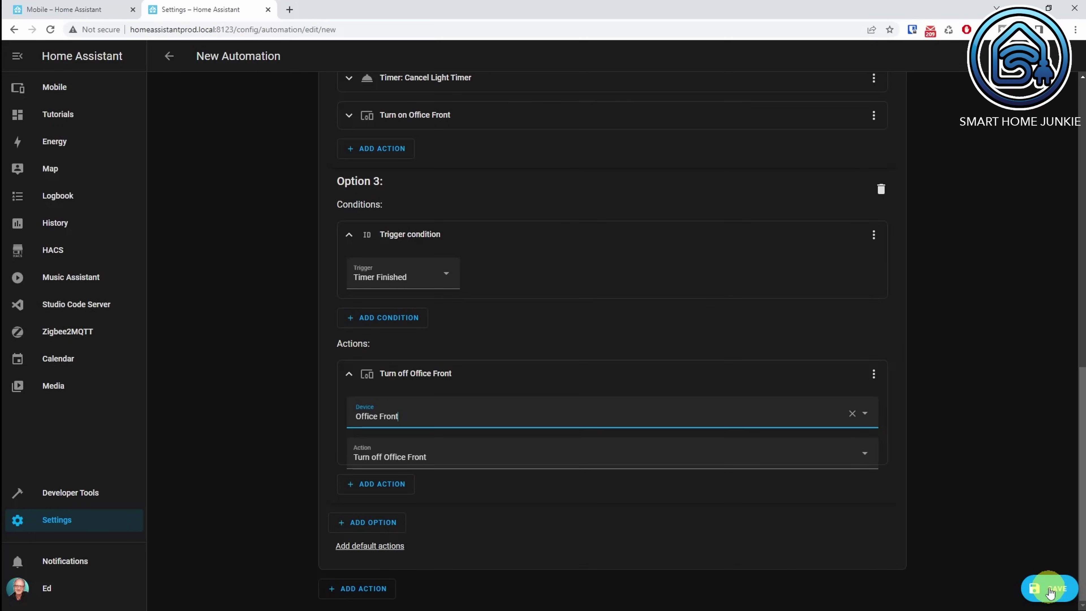
Step: Save the automation named 'Timer: Switch Light on motion based on Timer'
left_click(1049, 590)
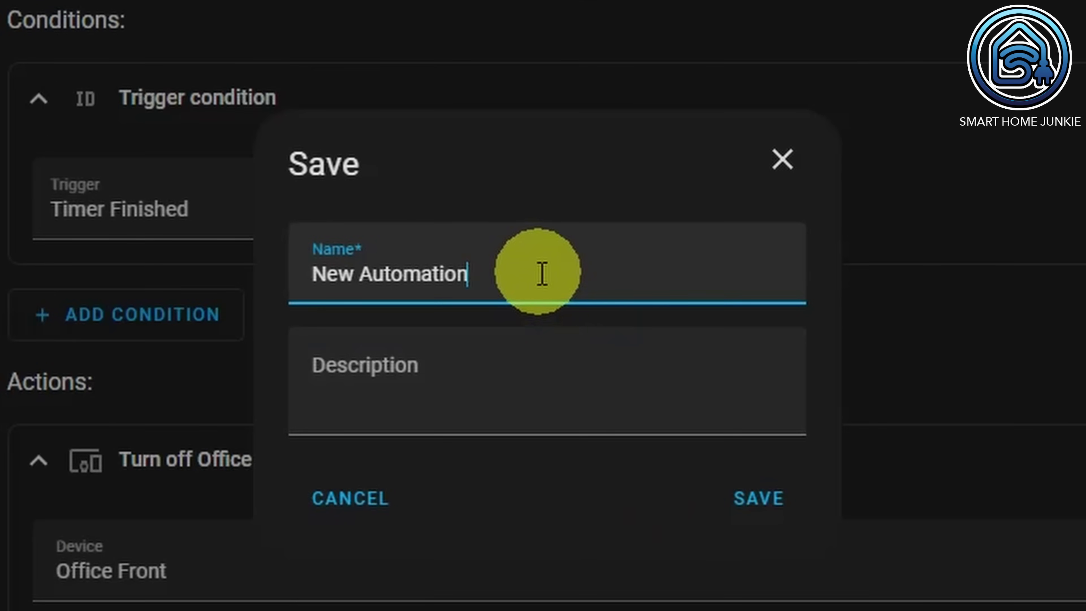
left_click_drag(541, 305, 447, 299)
type("Time")
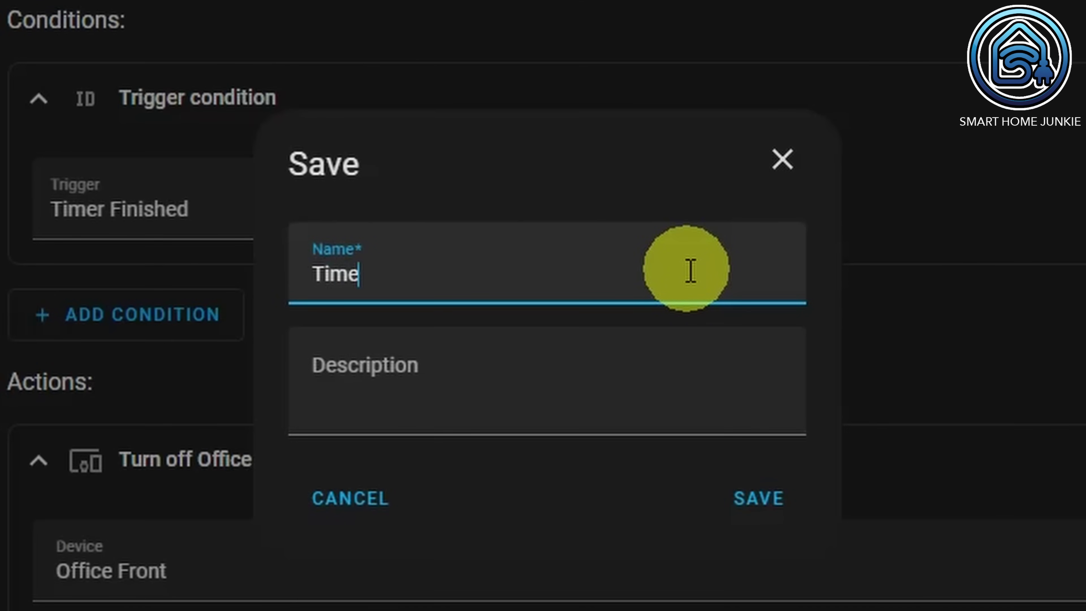
type("r: Switch Light")
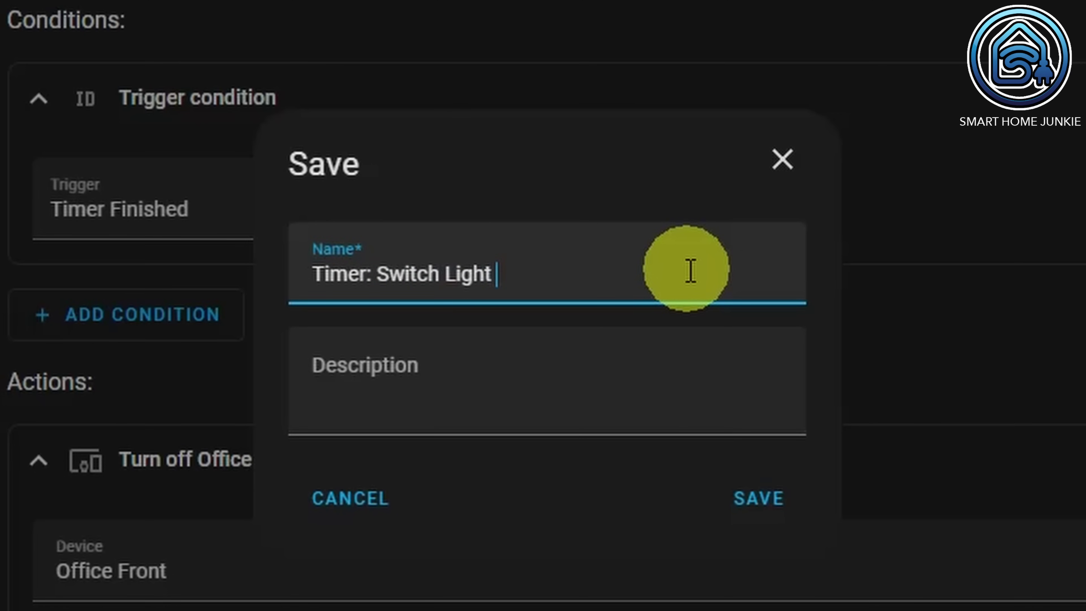
type(" on motion based ")
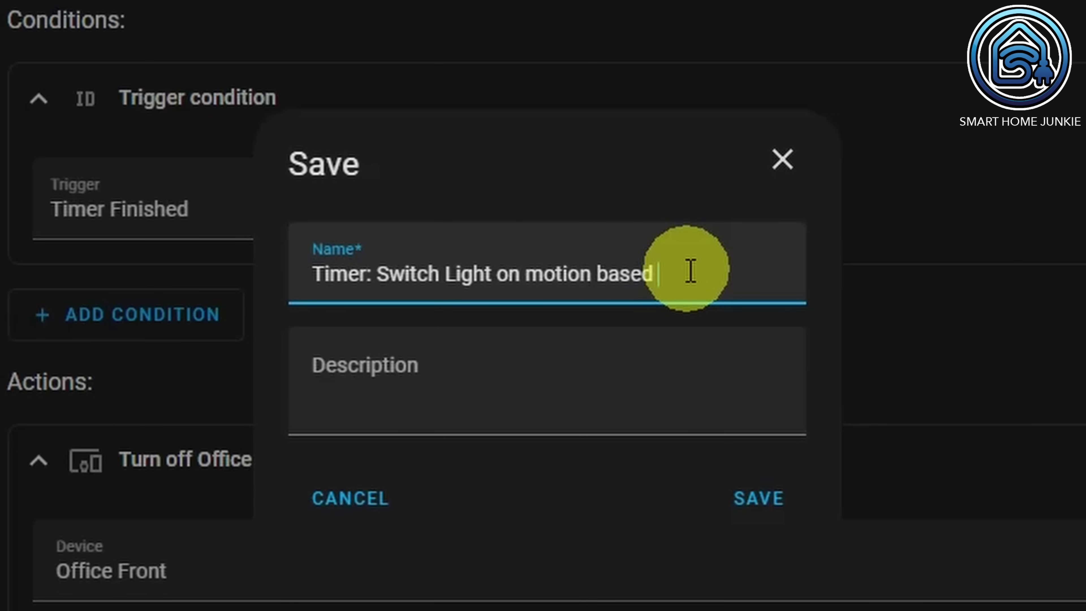
type("on Timer")
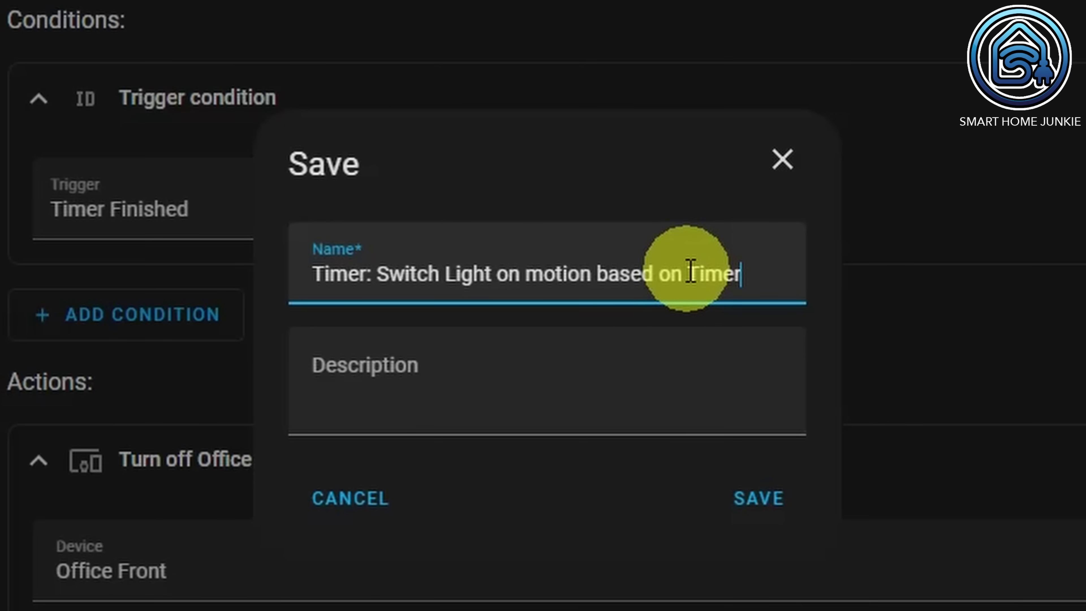
left_click(759, 502)
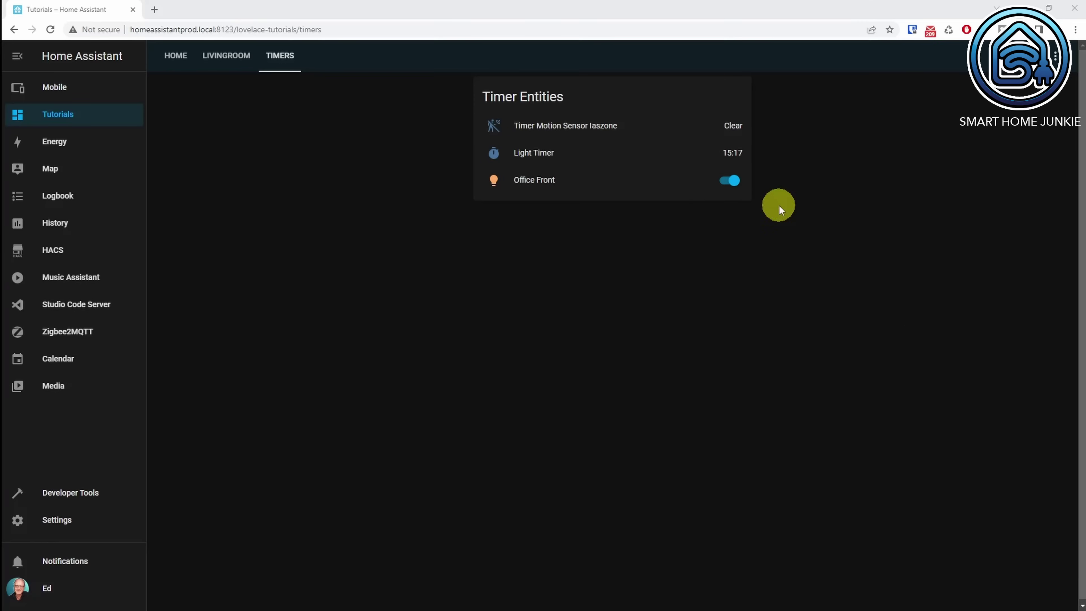
Step: Leave the Timers dashboard for the Settings page
left_click(62, 524)
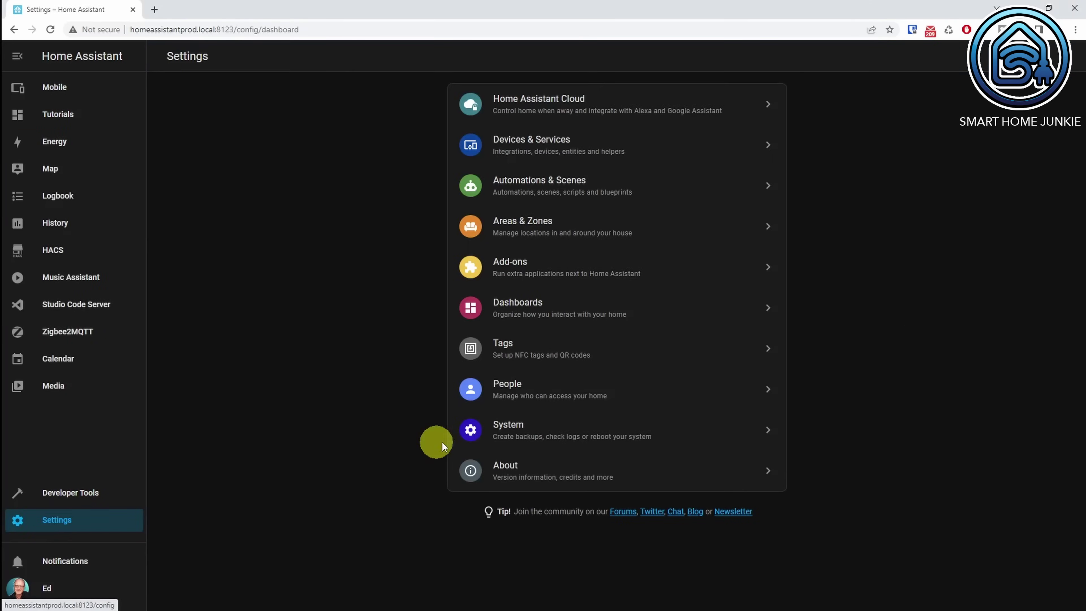
Step: Restart Home Assistant from System settings, then reopen the Tutorials dashboard
left_click(530, 423)
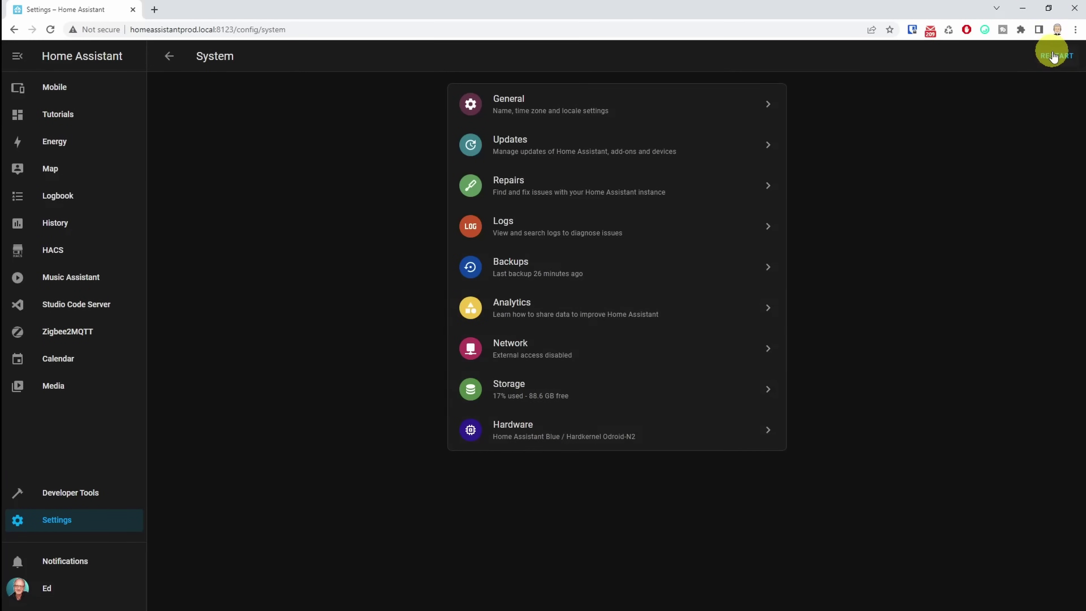
left_click(1052, 56)
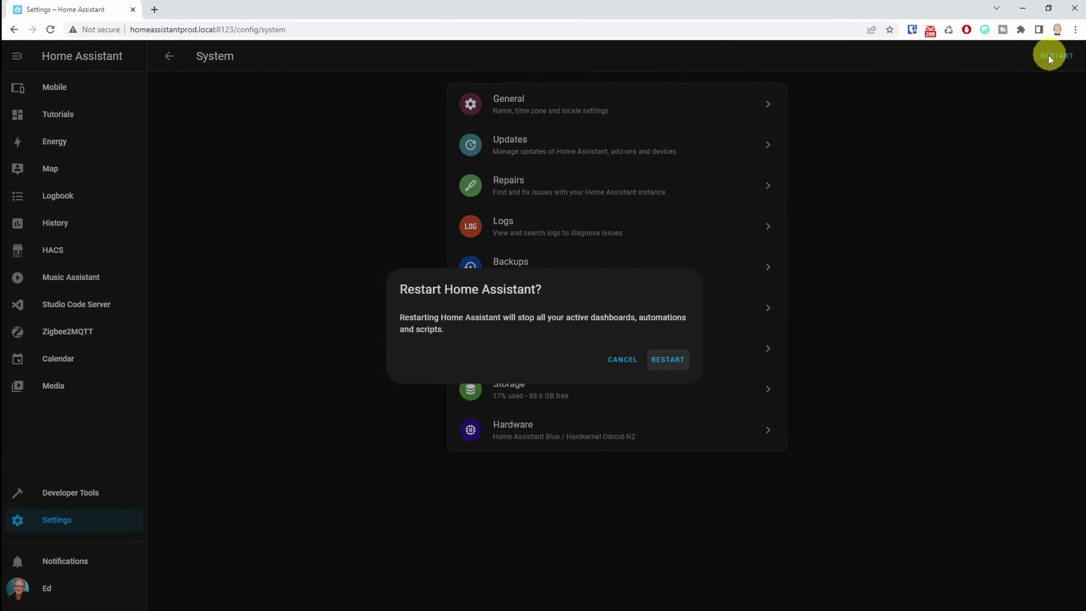
left_click(668, 360)
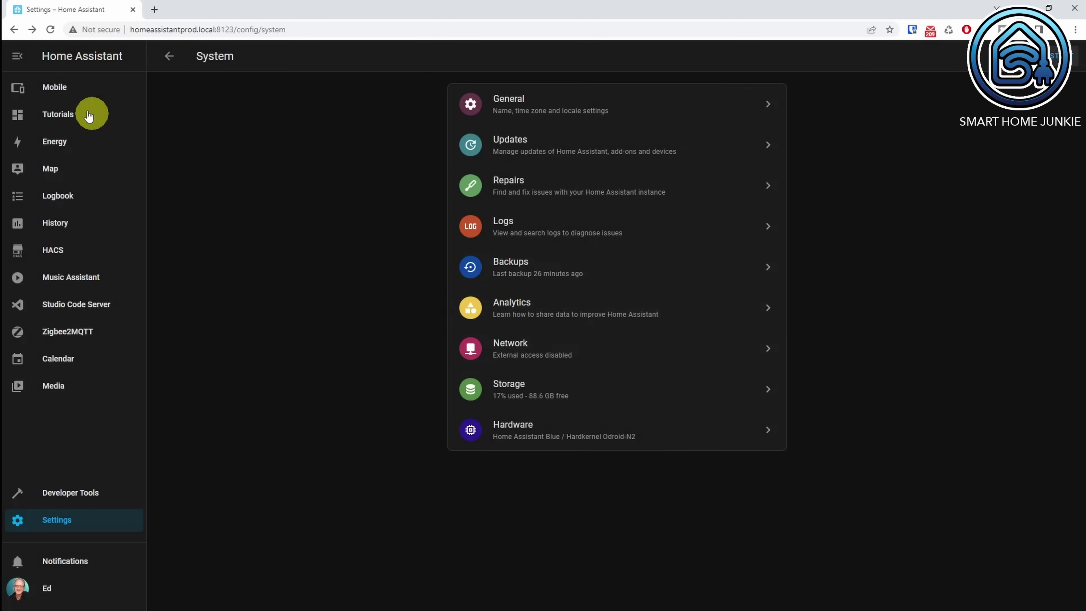
left_click(58, 115)
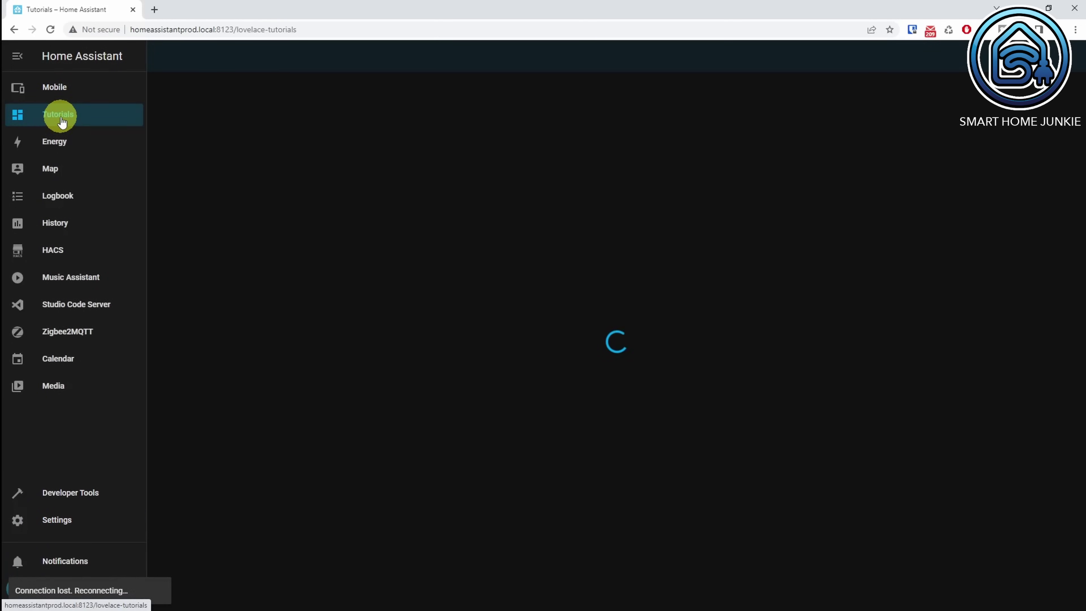